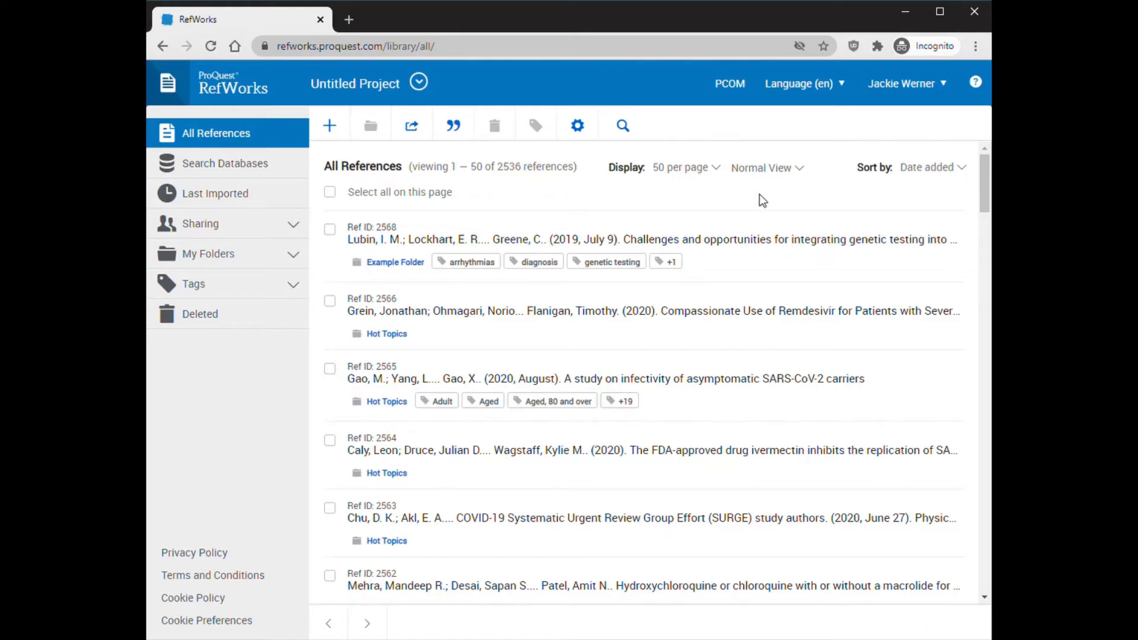
Open the project management page, check the actions available for Untitled Project, and return to the reference library
{"action": "left_click", "coordinate": [420, 83]}
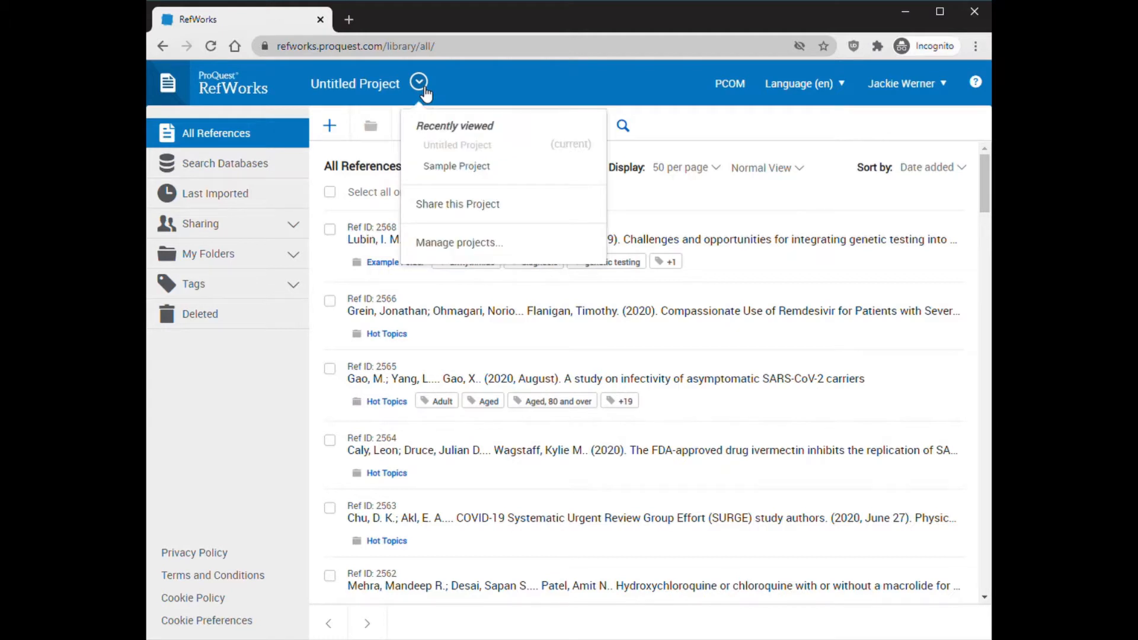
{"action": "left_click", "coordinate": [486, 247]}
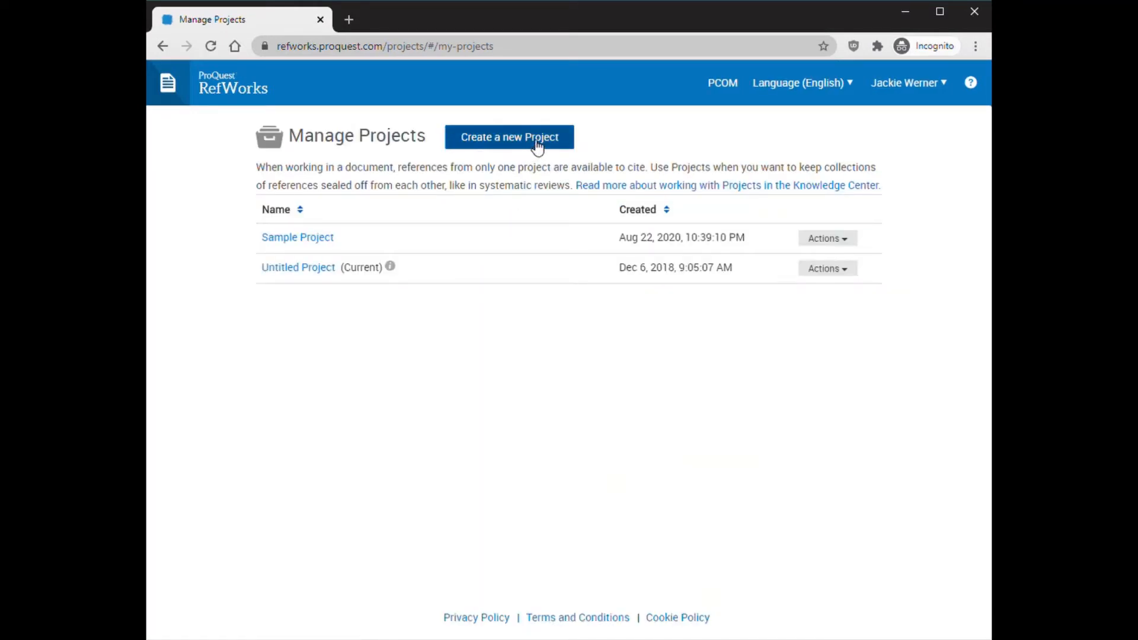
{"action": "left_click", "coordinate": [846, 272]}
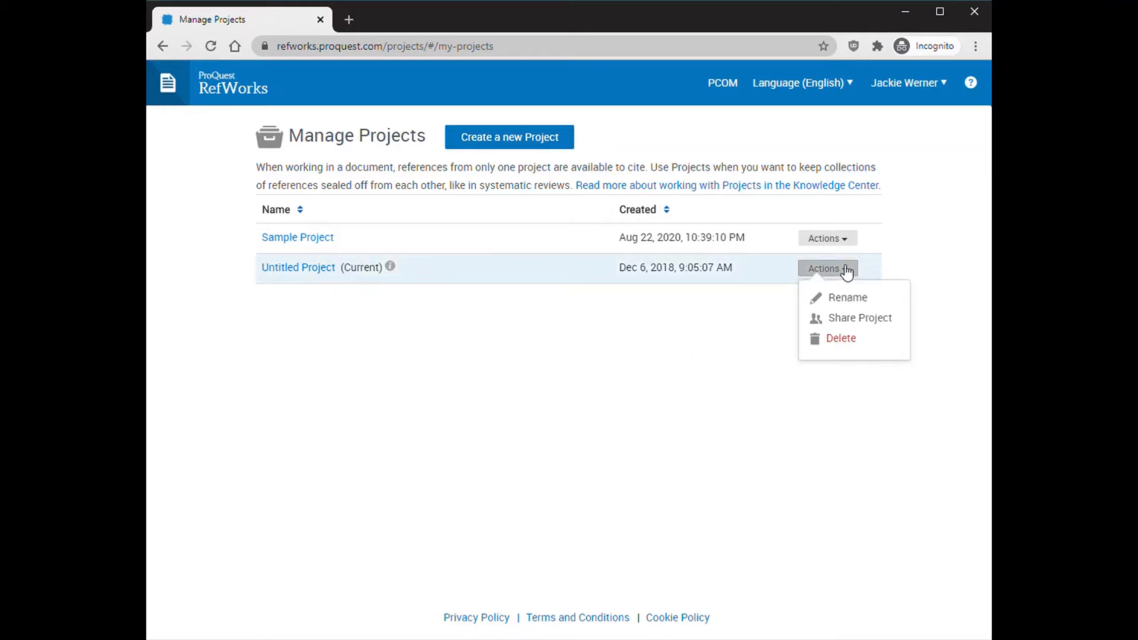
{"action": "left_click", "coordinate": [700, 369]}
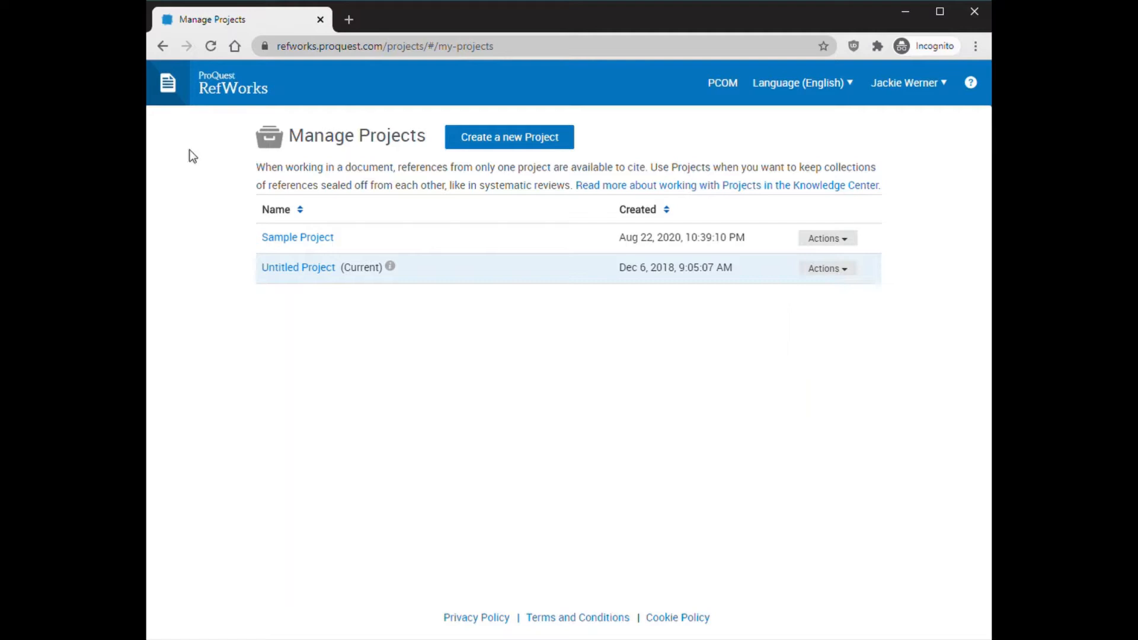
{"action": "left_click", "coordinate": [173, 101]}
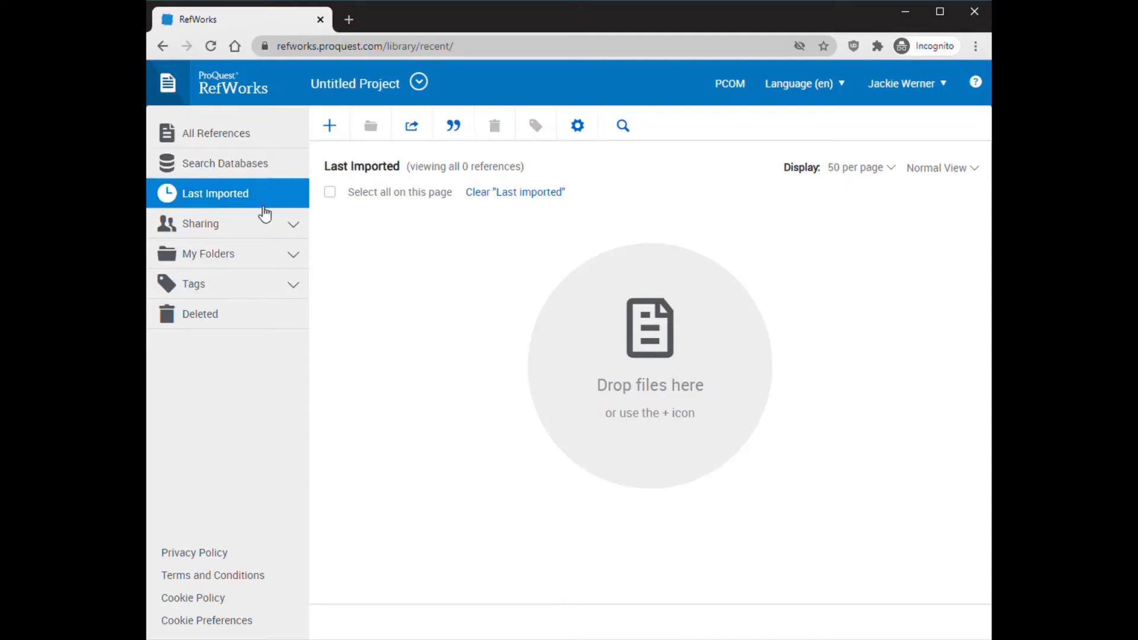
Expand My Folders and look at the subfolders inside Literature Reviews
{"action": "left_click", "coordinate": [294, 256]}
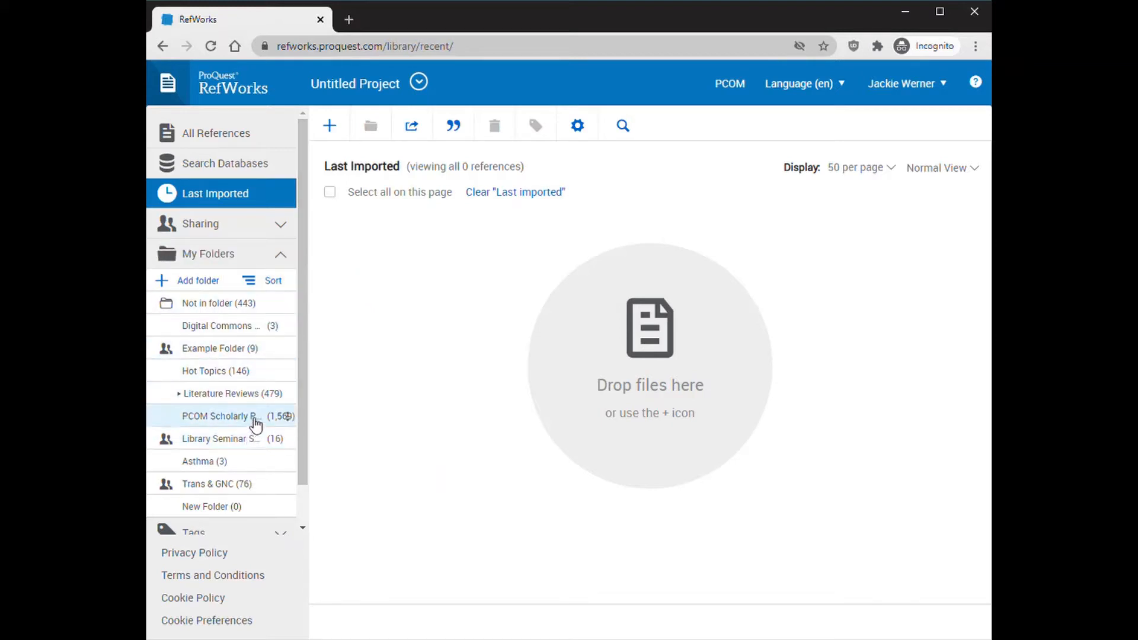
{"action": "left_click", "coordinate": [182, 396]}
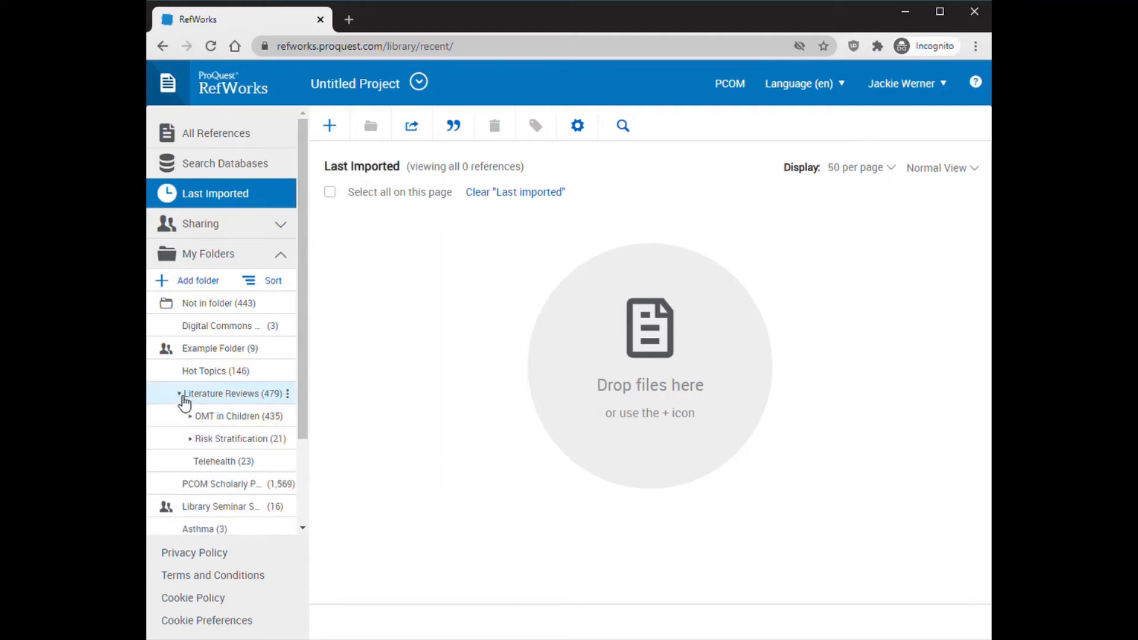
{"action": "left_click", "coordinate": [183, 397]}
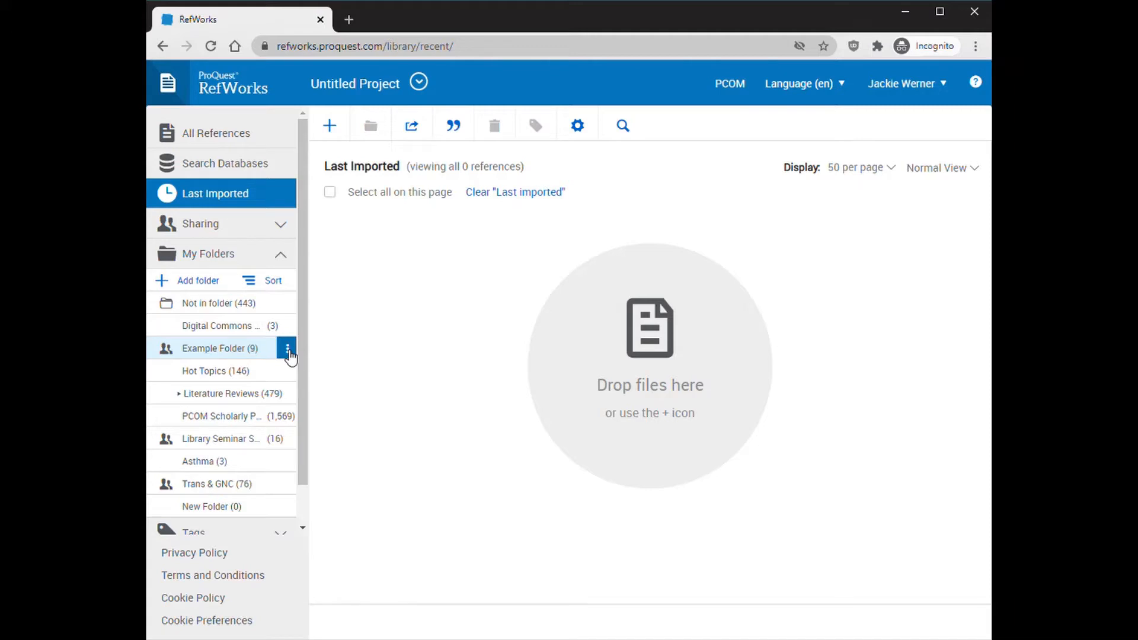
Review the sharing settings of Example Folder, including its access options, and close them without changes
{"action": "left_click", "coordinate": [288, 352]}
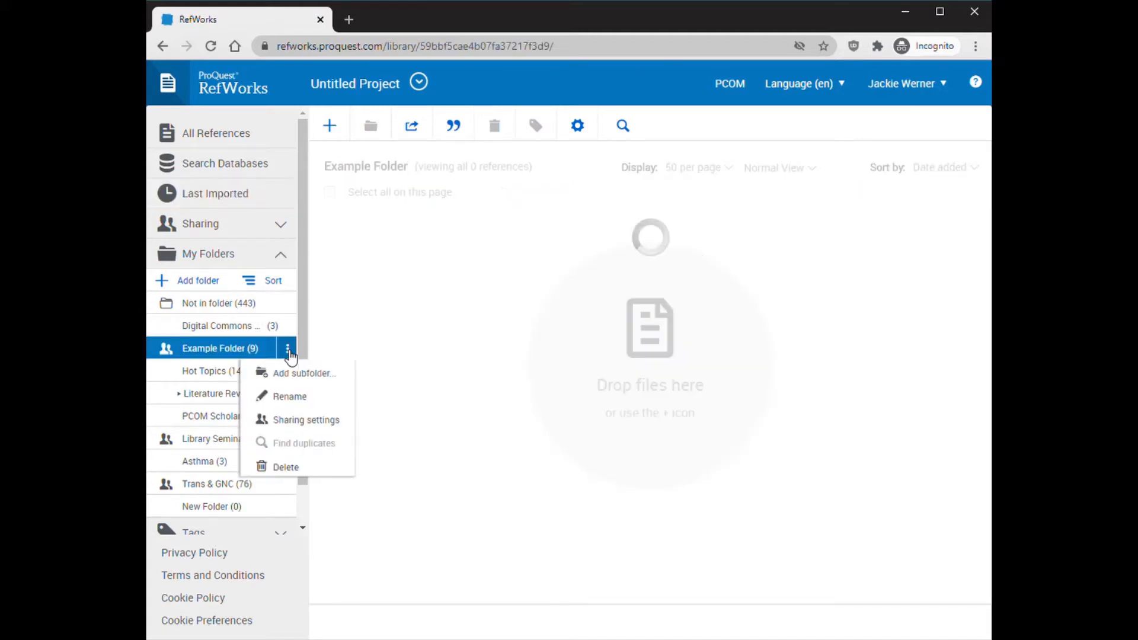
{"action": "left_click", "coordinate": [314, 424]}
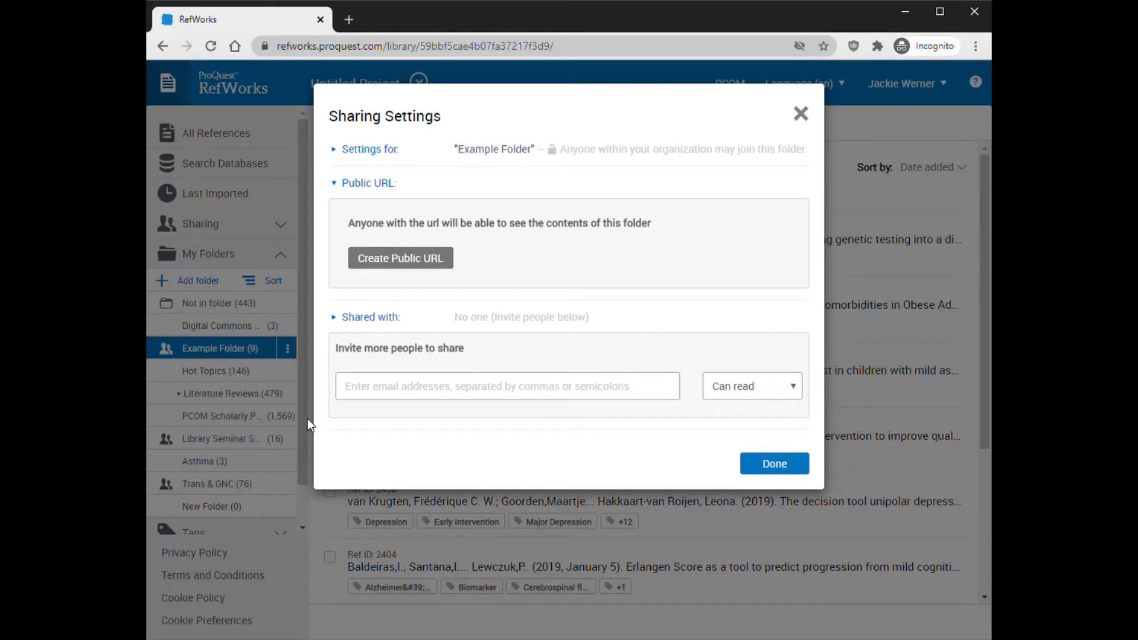
{"action": "left_click", "coordinate": [394, 162]}
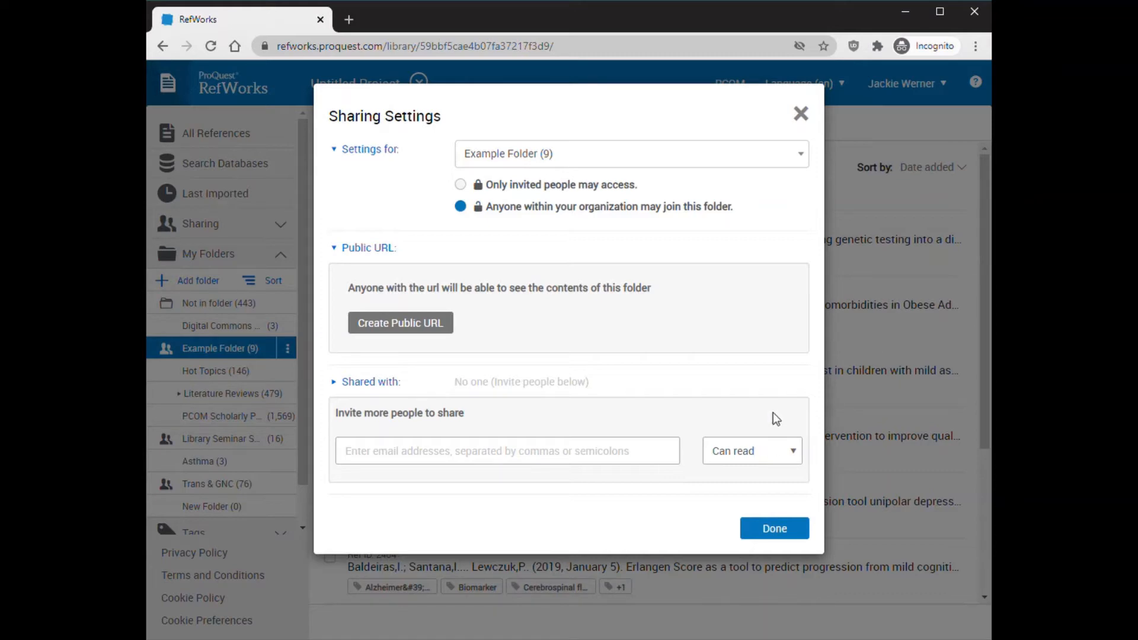
{"action": "left_click", "coordinate": [800, 533]}
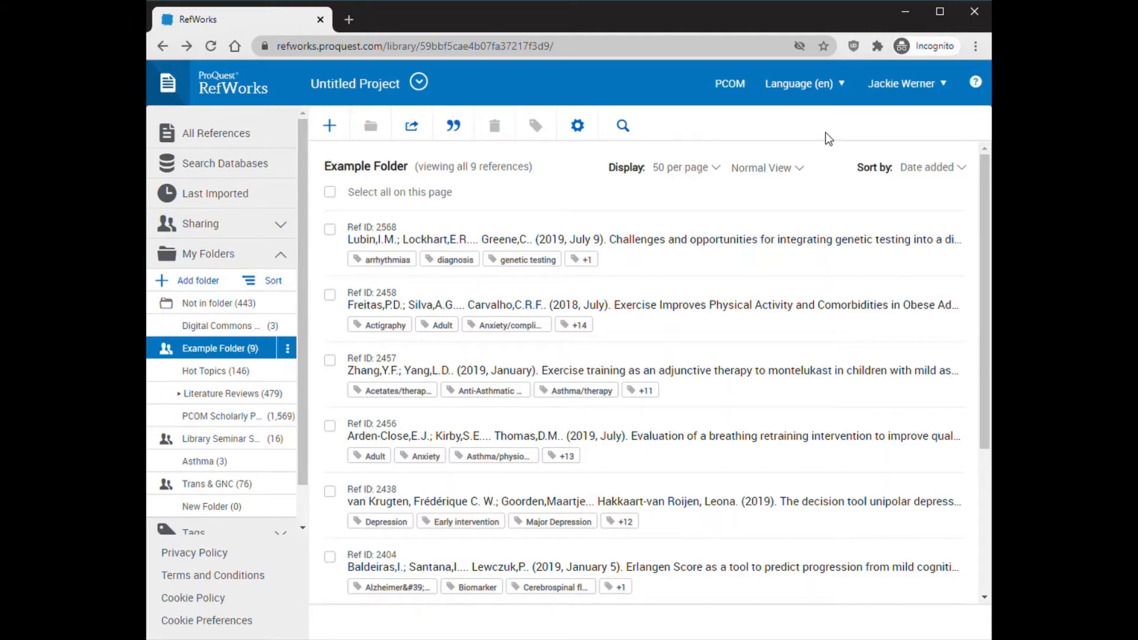
{"action": "left_click", "coordinate": [329, 229]}
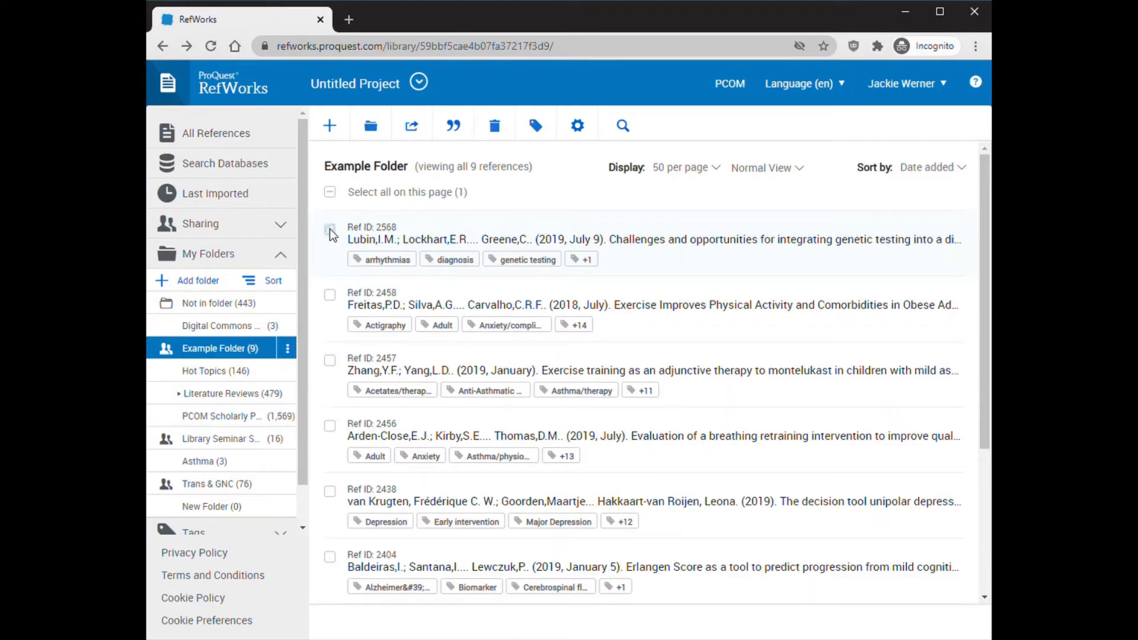
{"action": "left_click", "coordinate": [453, 135]}
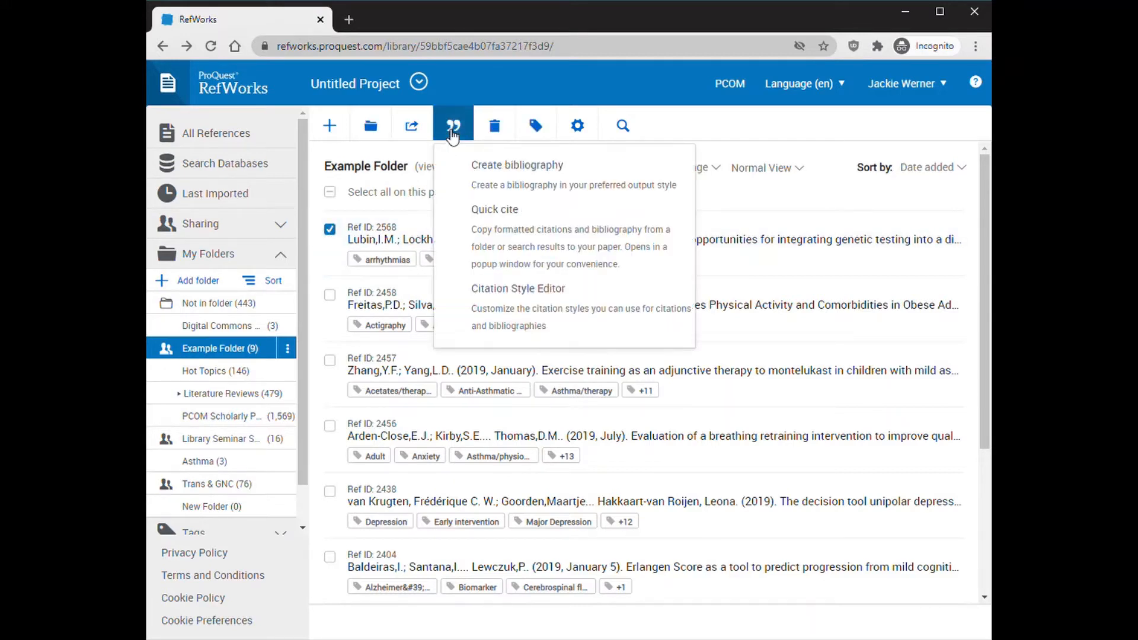
{"action": "left_click", "coordinate": [557, 181]}
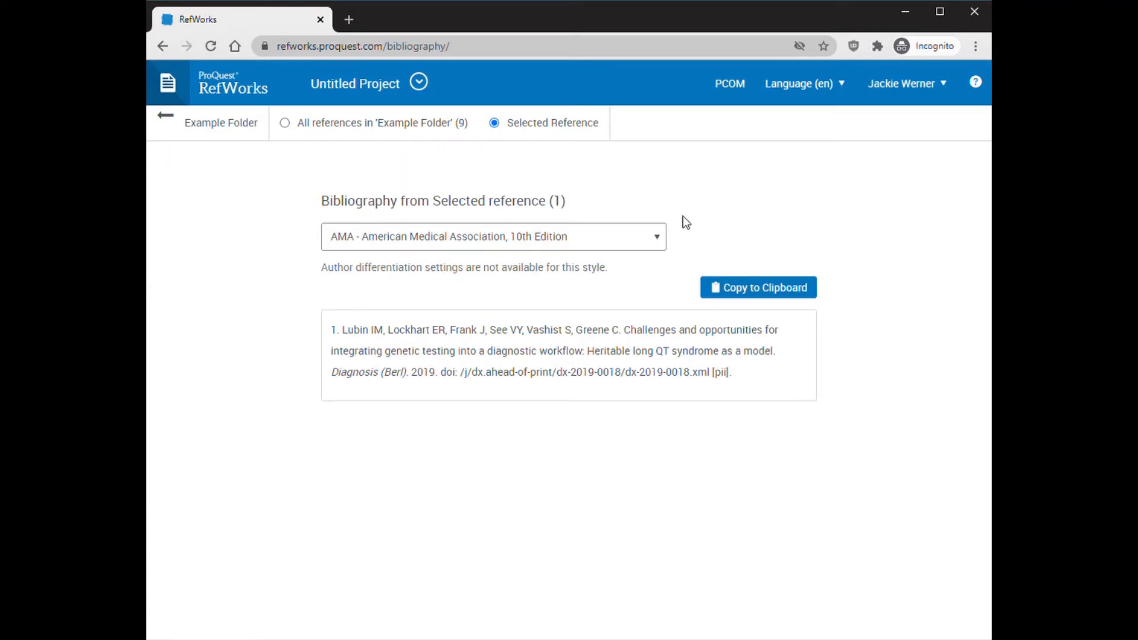
{"action": "left_click", "coordinate": [619, 238]}
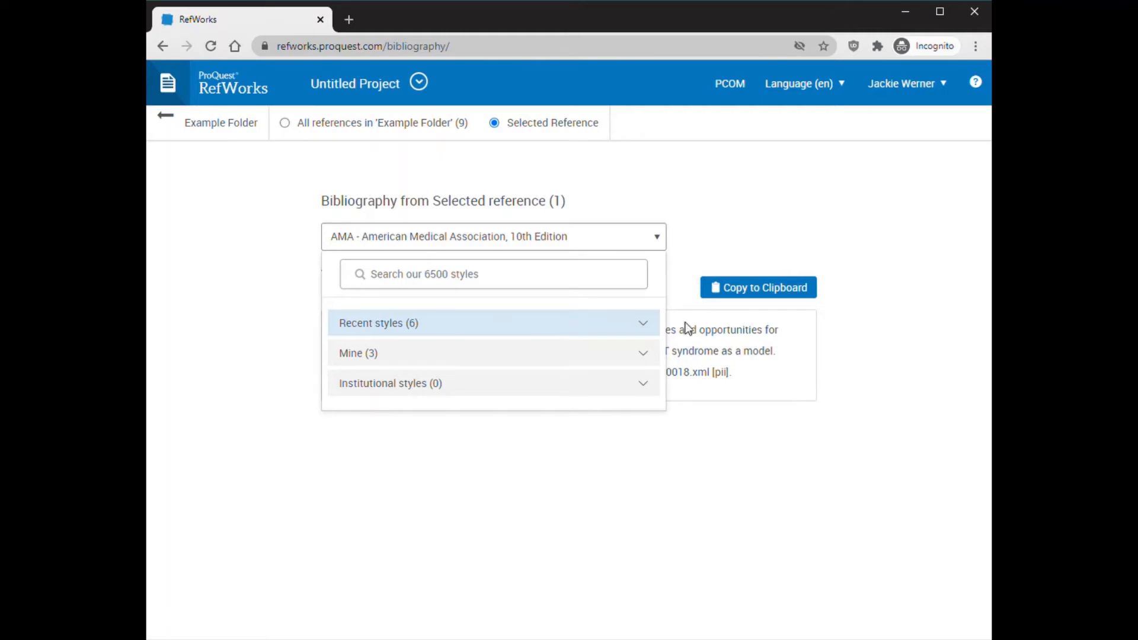
{"action": "left_click", "coordinate": [646, 326]}
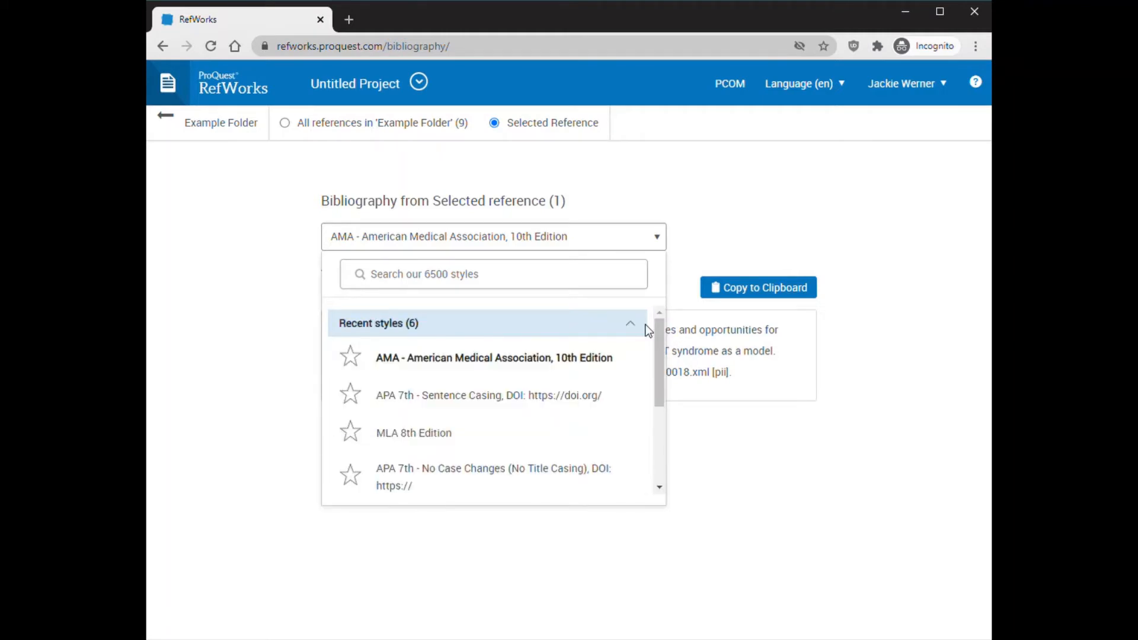
{"action": "left_click", "coordinate": [439, 401]}
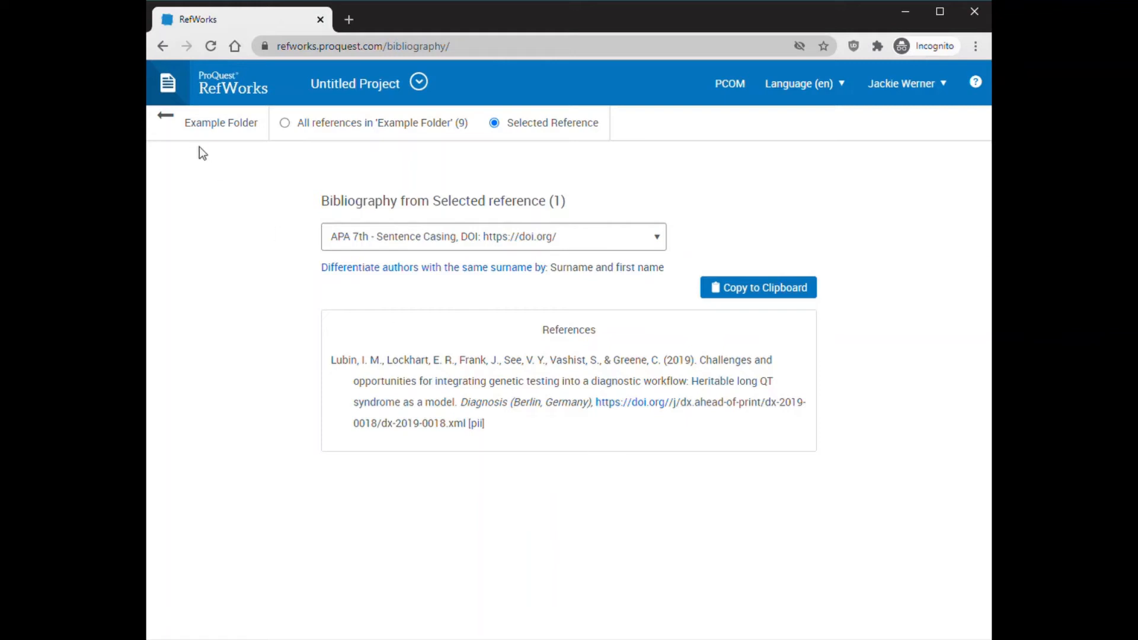
{"action": "left_click", "coordinate": [169, 116]}
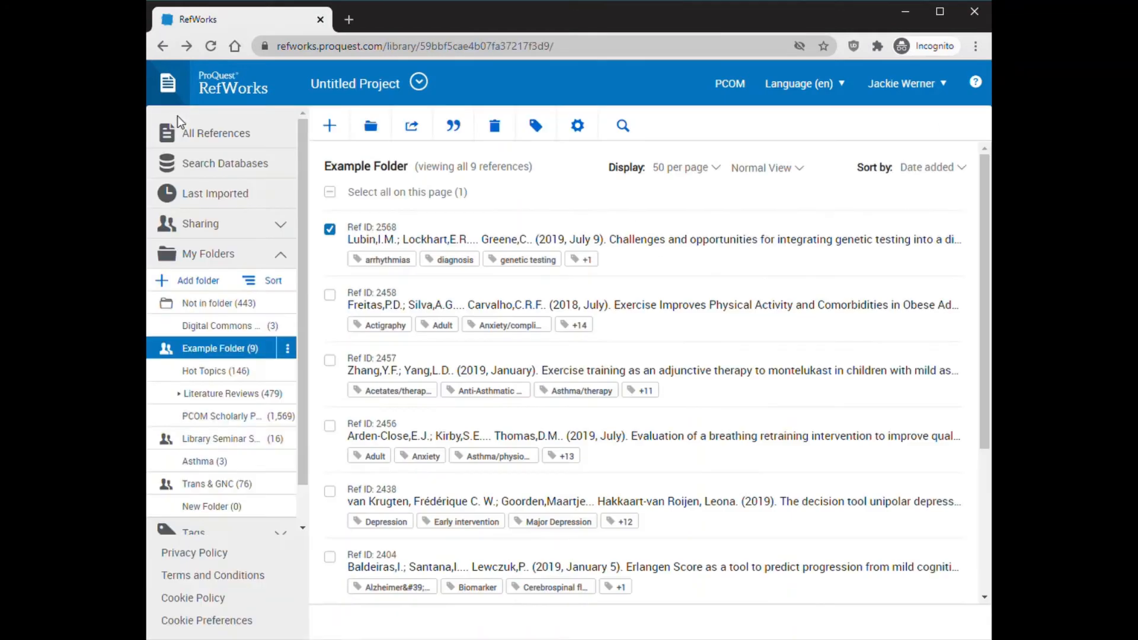
{"action": "left_click", "coordinate": [453, 128]}
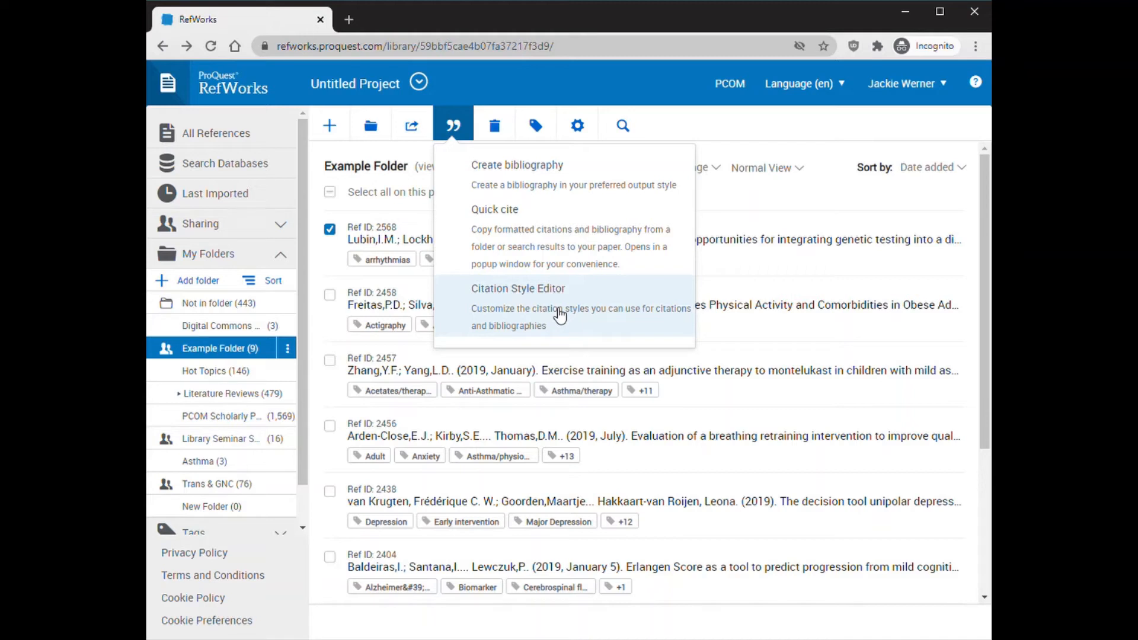
{"action": "left_click", "coordinate": [465, 126]}
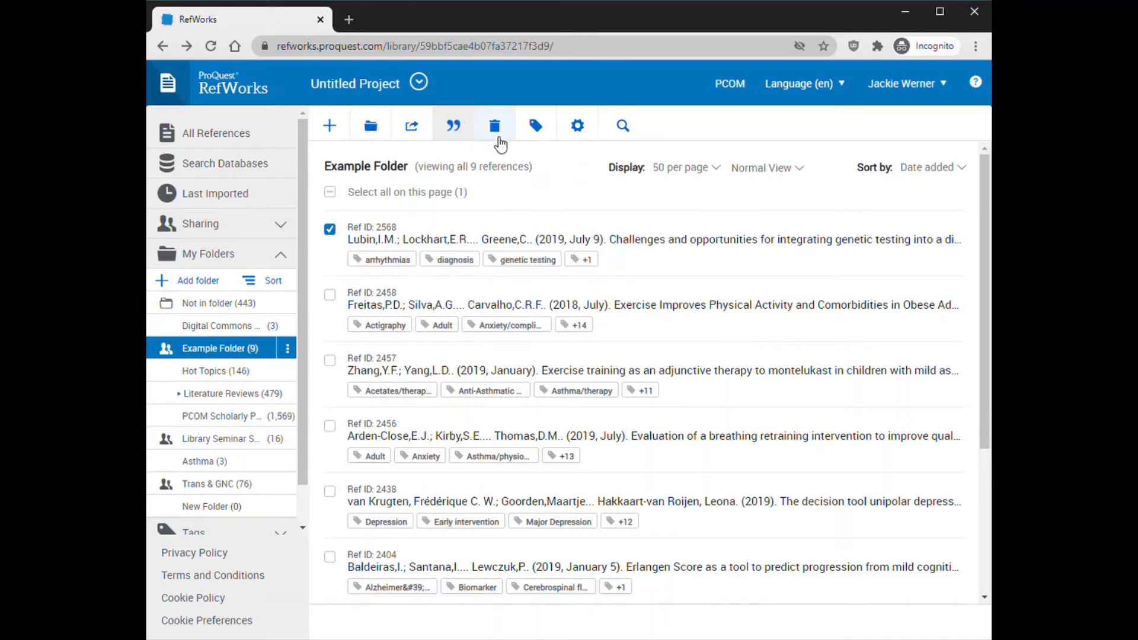
Open the account's Tools page and examine the options for saving web references and citing in a word processor
{"action": "left_click", "coordinate": [899, 83]}
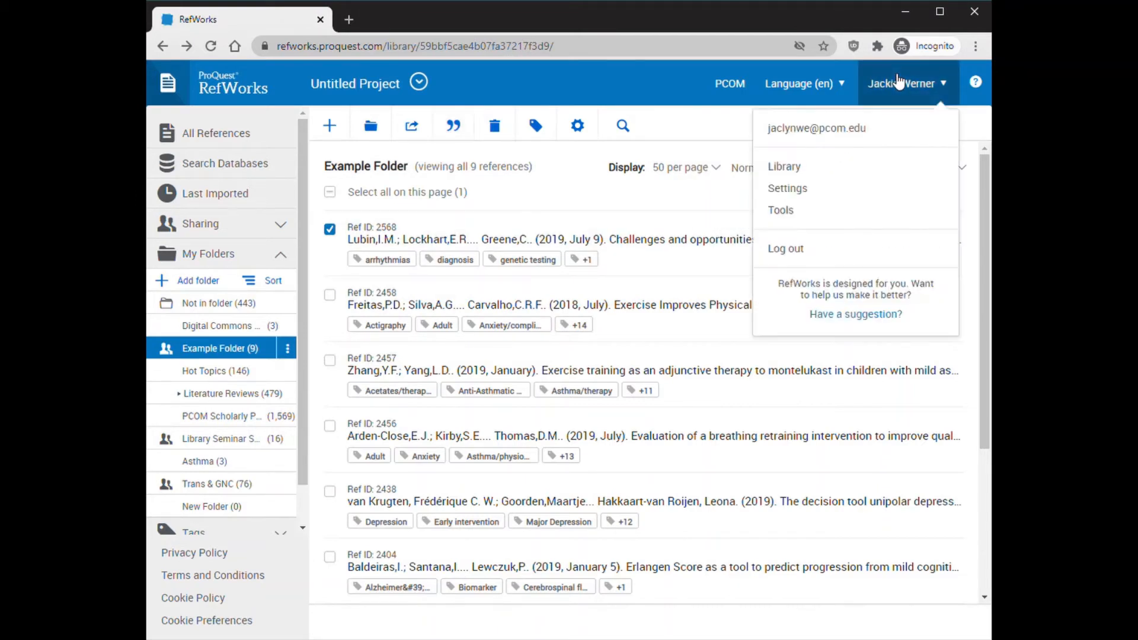
{"action": "left_click", "coordinate": [794, 212]}
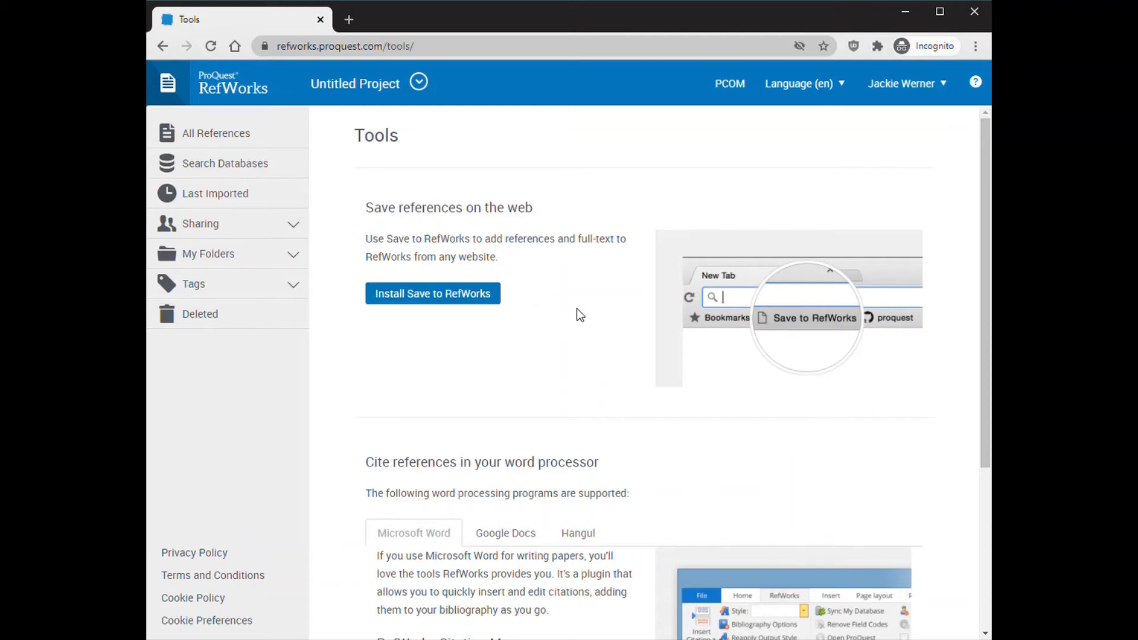
{"action": "scroll", "coordinate": [580, 315], "scroll_direction": "down", "scroll_amount": 2}
{"action": "scroll", "coordinate": [582, 315], "scroll_direction": "down", "scroll_amount": 1}
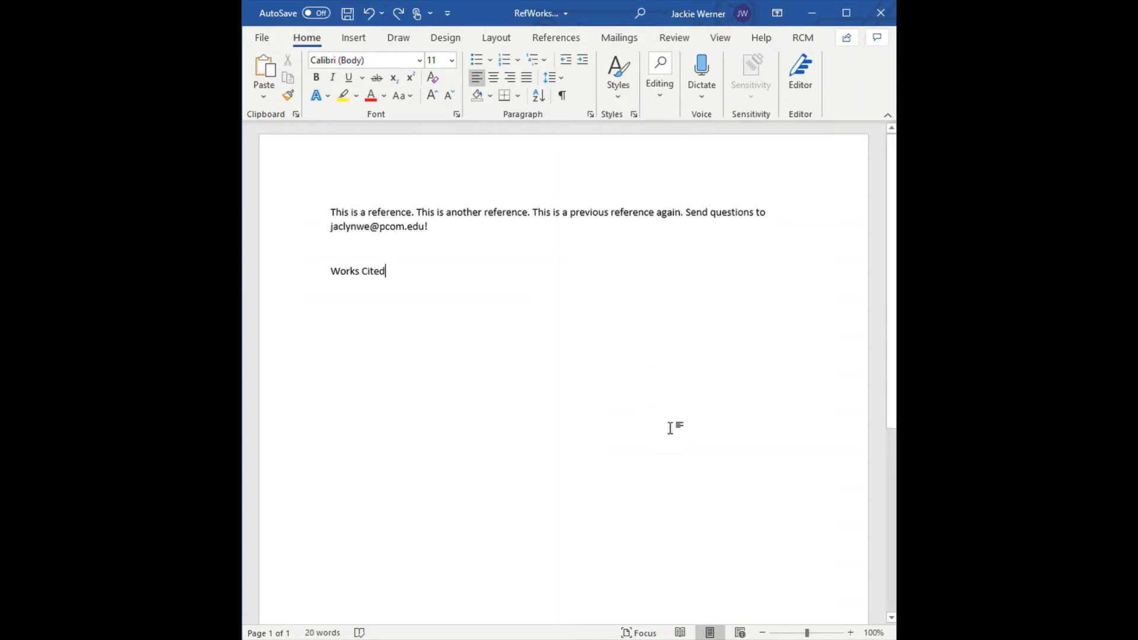
In the Word document, open RefWorks Citation Manager and browse the folders available for filtering references
{"action": "left_click", "coordinate": [800, 40]}
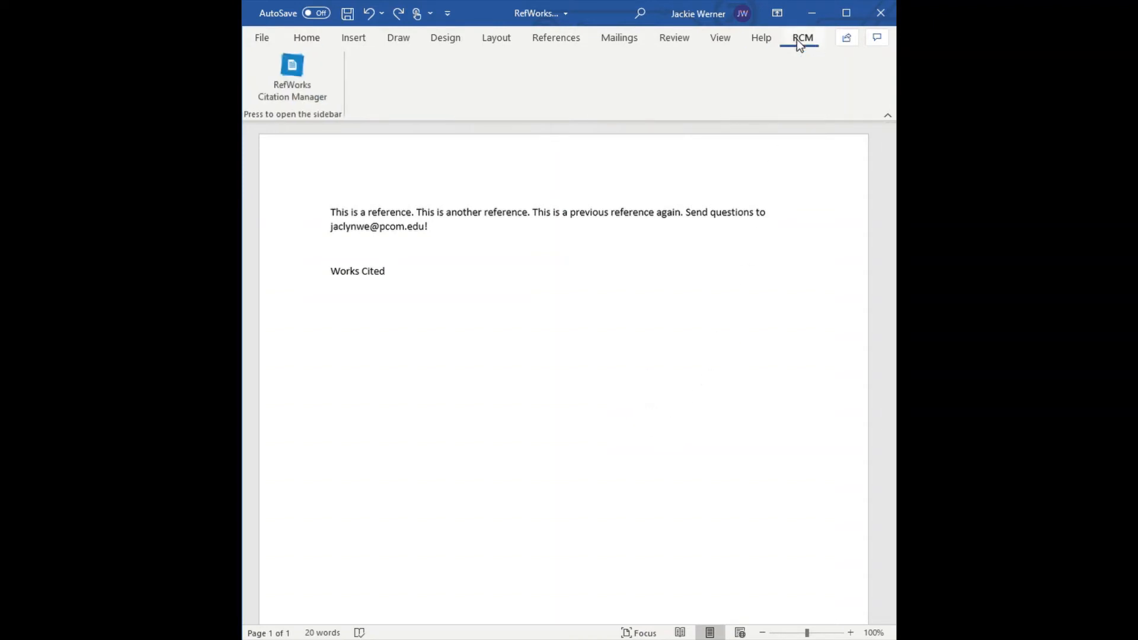
{"action": "left_click", "coordinate": [289, 83]}
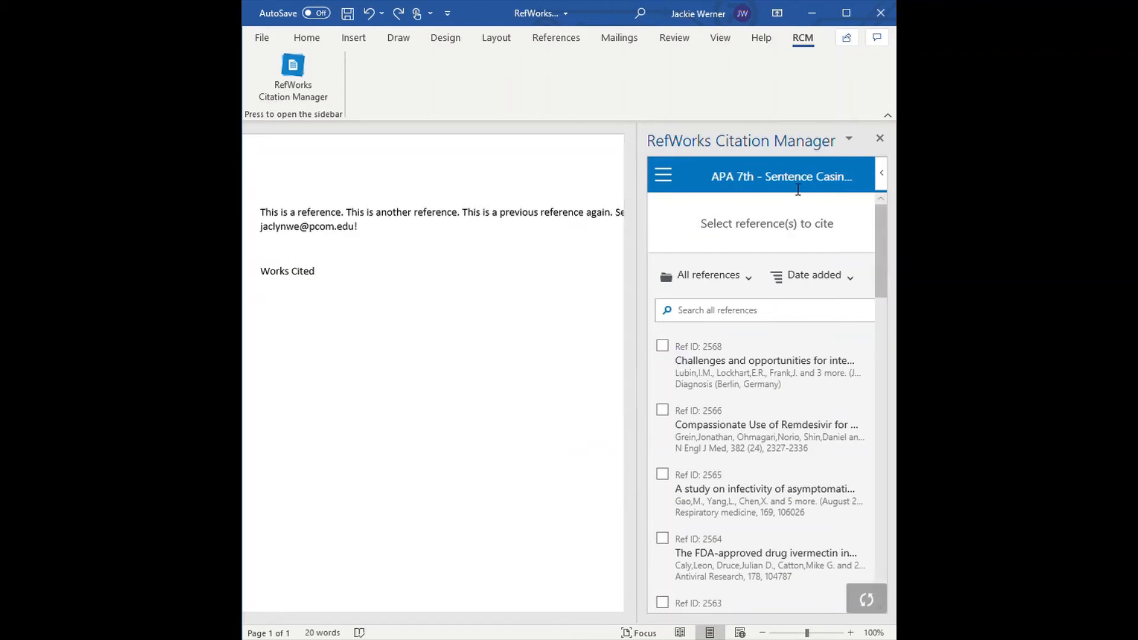
{"action": "left_click", "coordinate": [767, 320]}
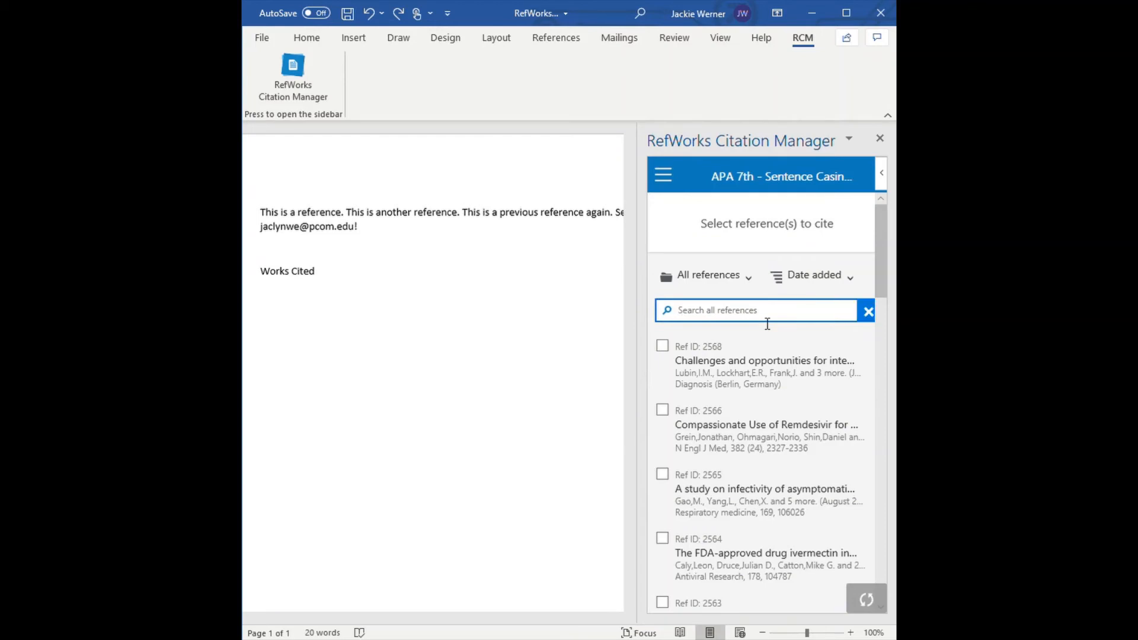
{"action": "left_click", "coordinate": [745, 278]}
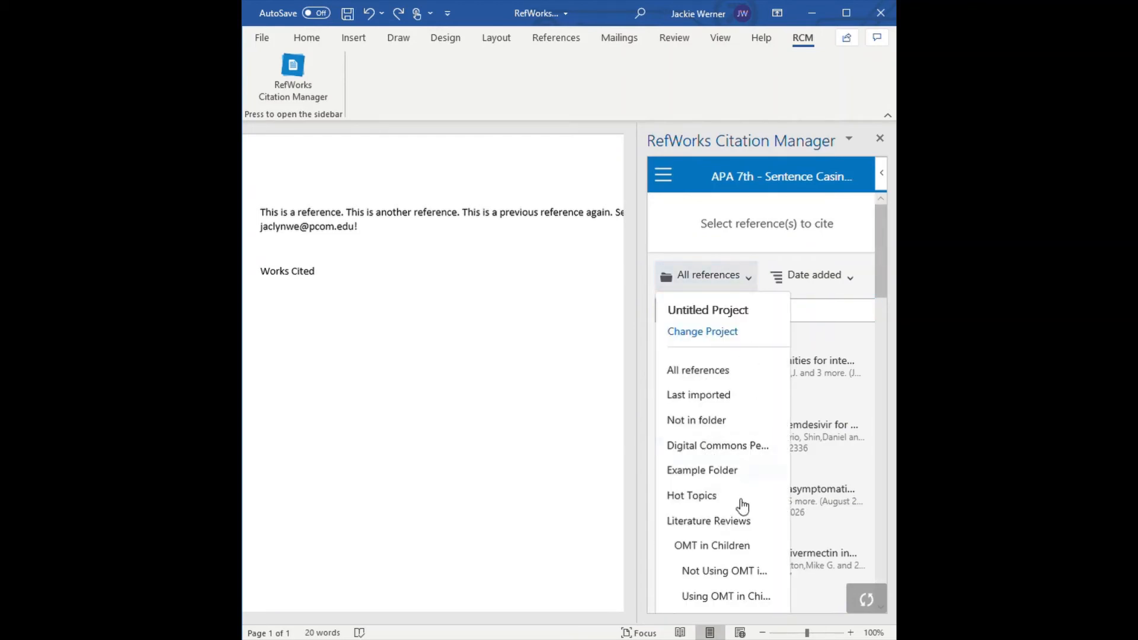
{"action": "scroll", "coordinate": [735, 527], "scroll_direction": "down", "scroll_amount": 3}
{"action": "scroll", "coordinate": [735, 526], "scroll_direction": "up", "scroll_amount": 3}
{"action": "left_click", "coordinate": [844, 309]}
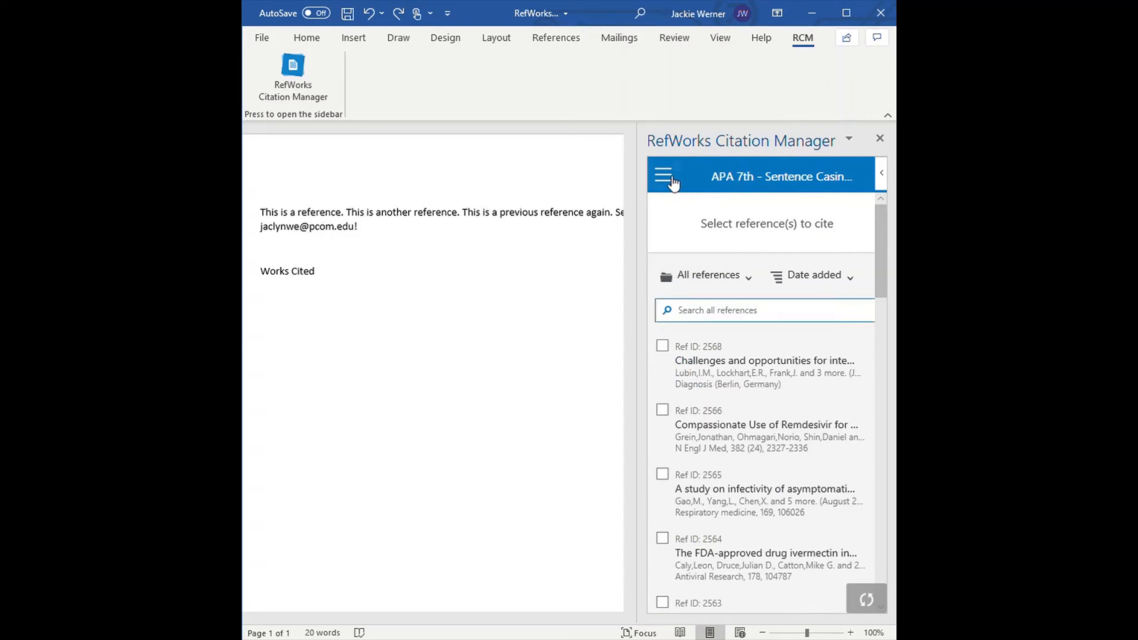
Change the document's citation style to AMA - American Medical Association and apply the update
{"action": "left_click", "coordinate": [663, 176]}
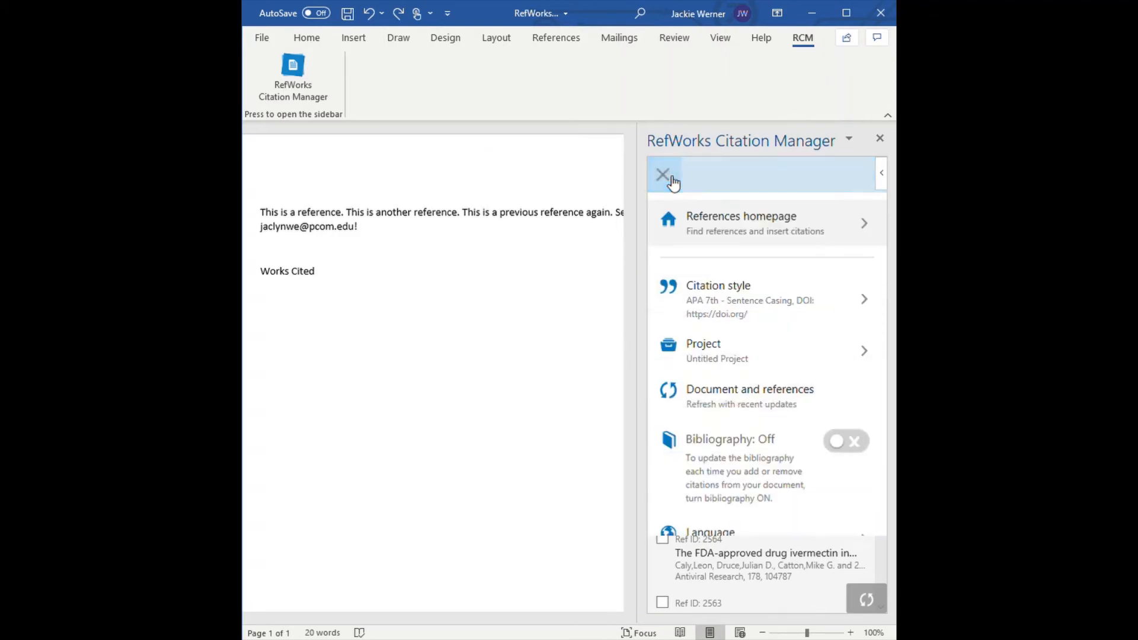
{"action": "left_click", "coordinate": [777, 314]}
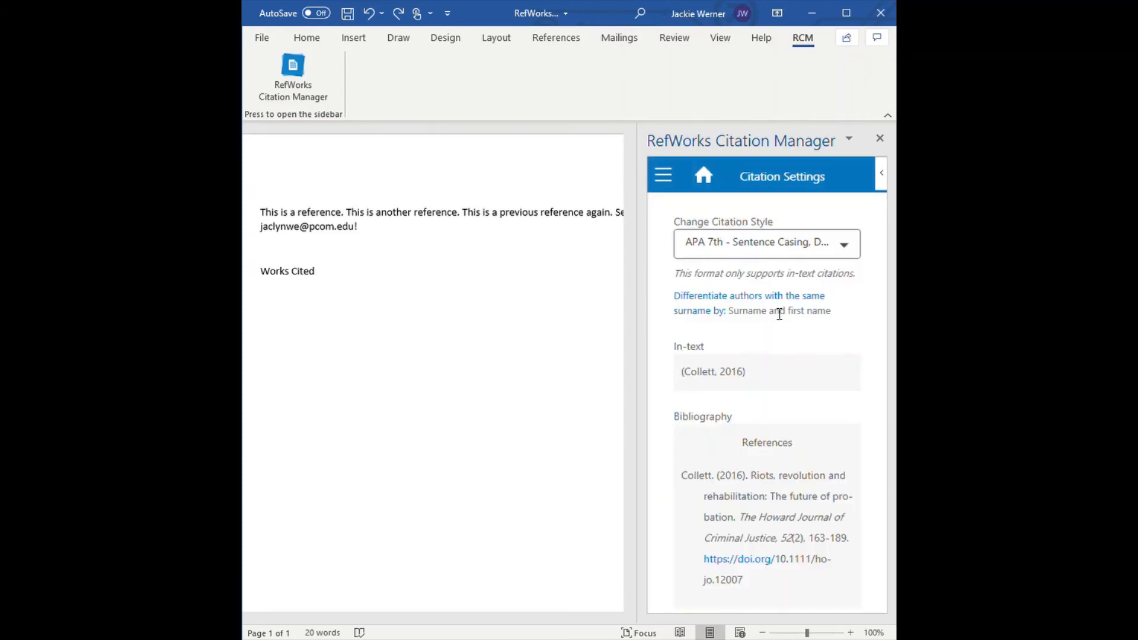
{"action": "left_click", "coordinate": [806, 246]}
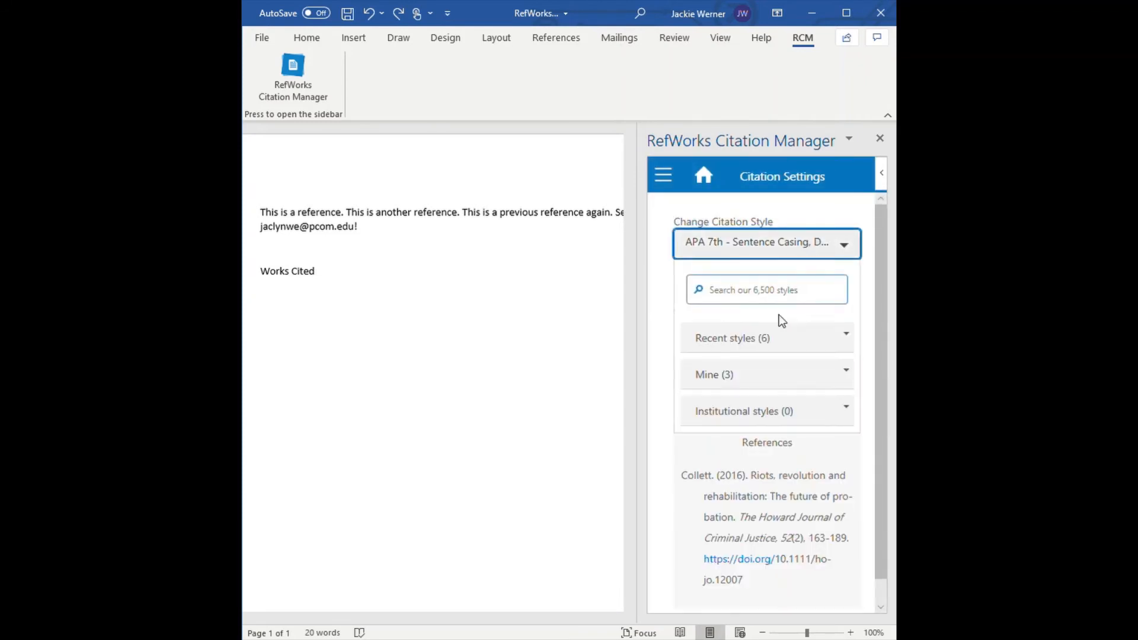
{"action": "left_click", "coordinate": [785, 343]}
{"action": "left_click", "coordinate": [776, 442]}
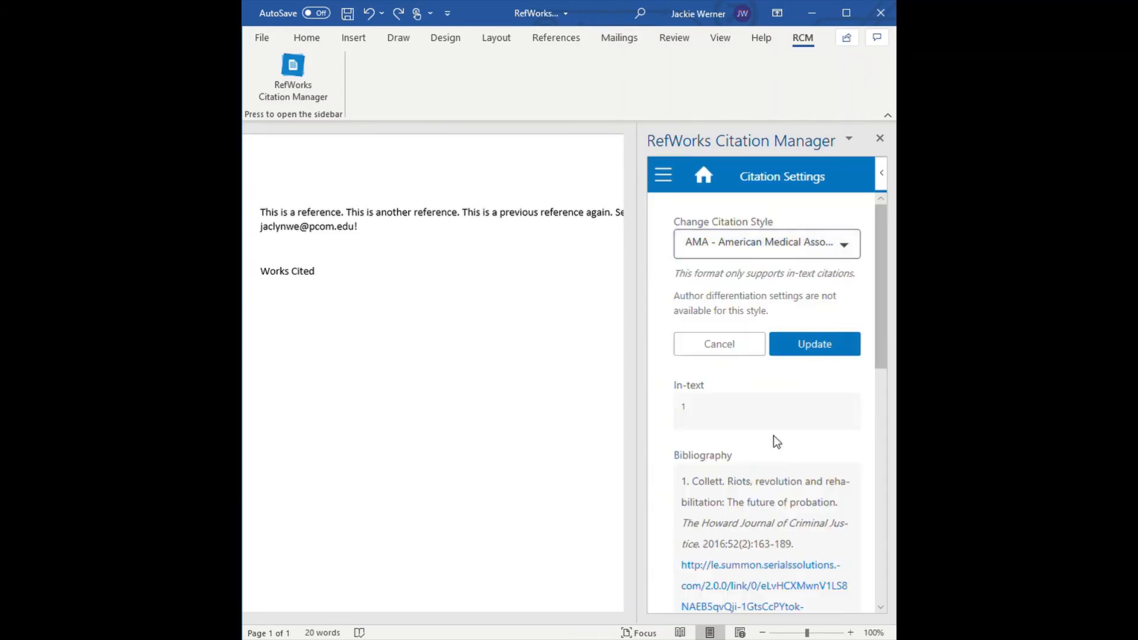
{"action": "left_click", "coordinate": [829, 349]}
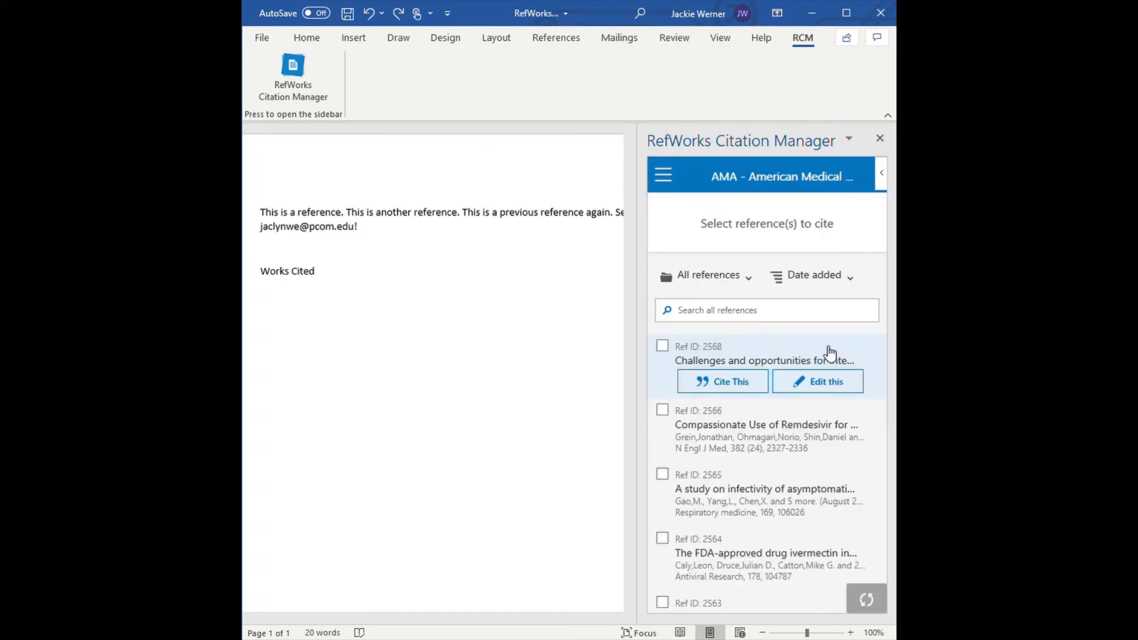
{"action": "left_click", "coordinate": [846, 317]}
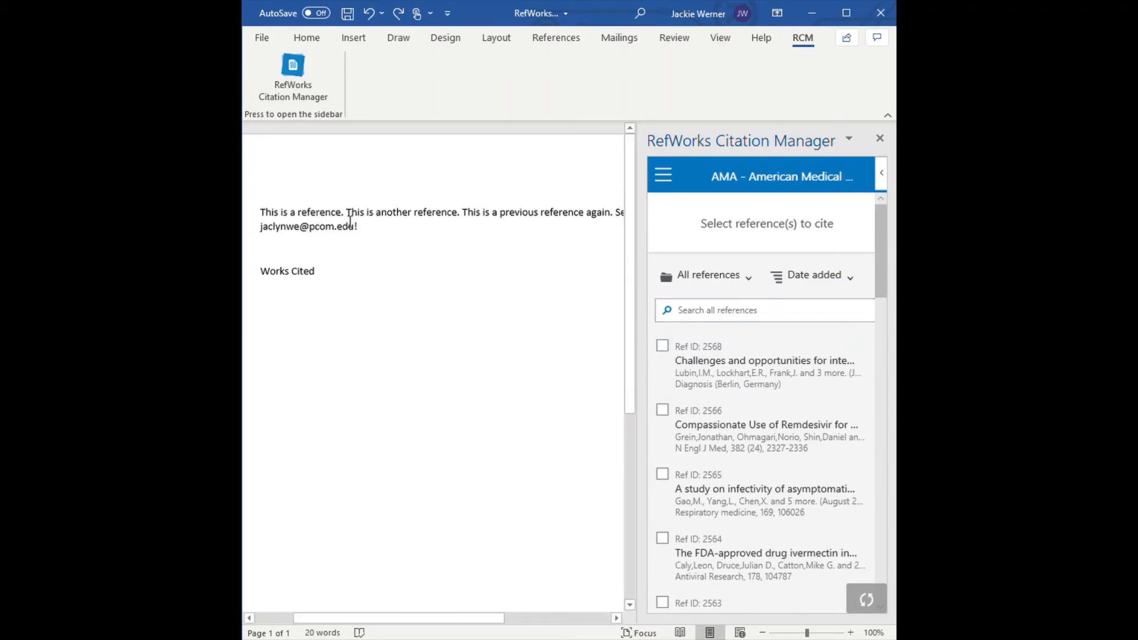
Cite Ref ID 2568 after "This is a reference." and Ref ID 2566 after "This is another reference."
{"action": "left_click", "coordinate": [351, 216]}
{"action": "mouse_move", "coordinate": [743, 380]}
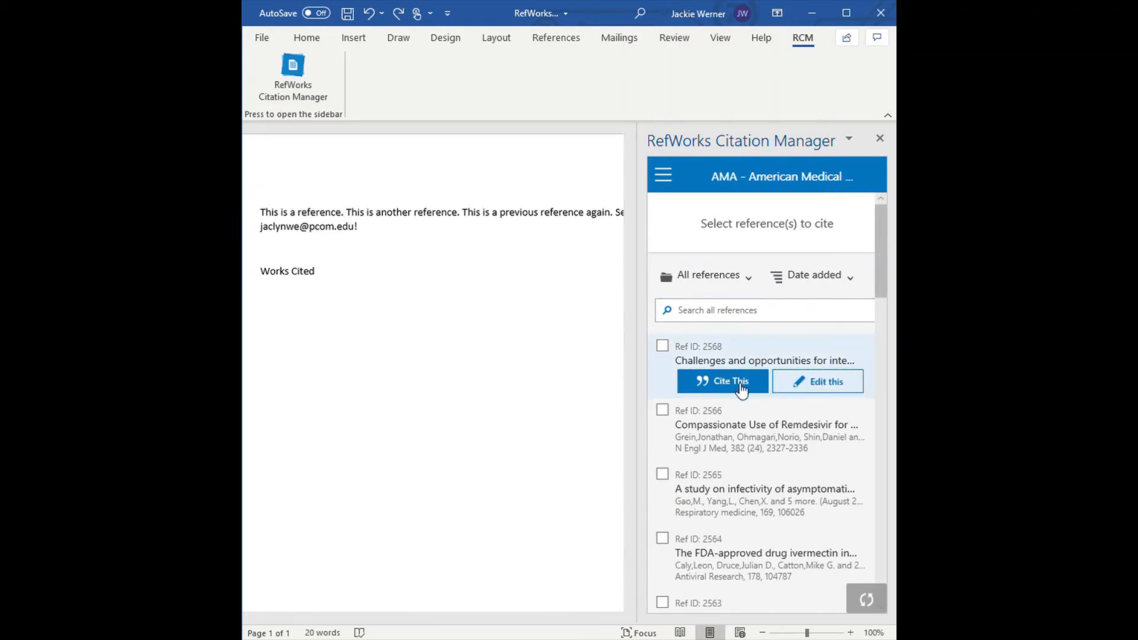
{"action": "left_click", "coordinate": [739, 382]}
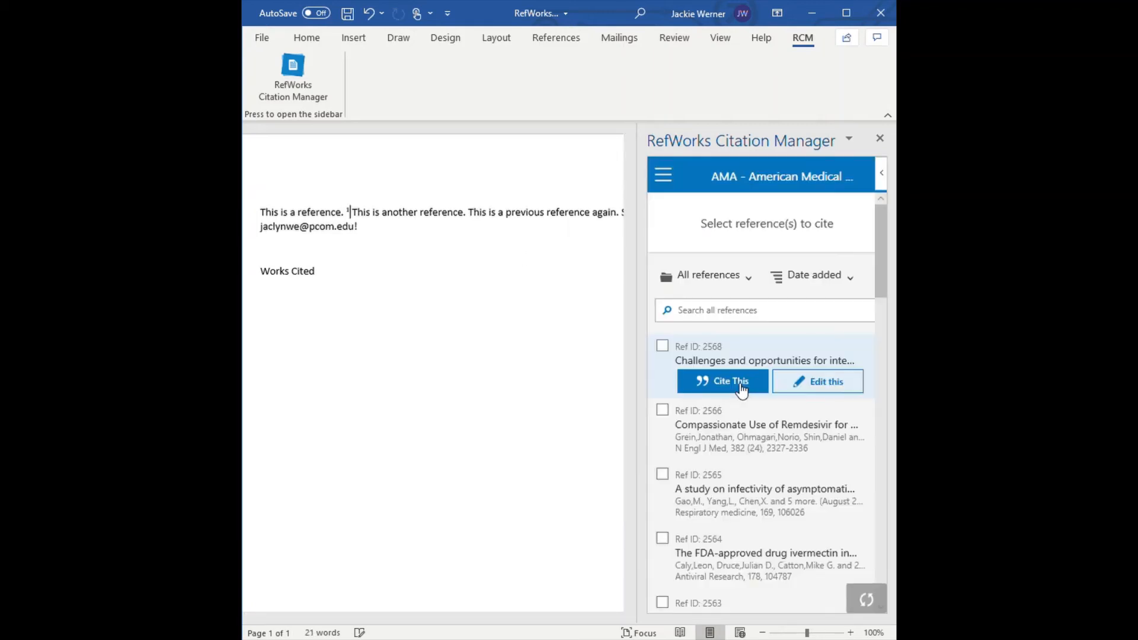
{"action": "left_click", "coordinate": [469, 219]}
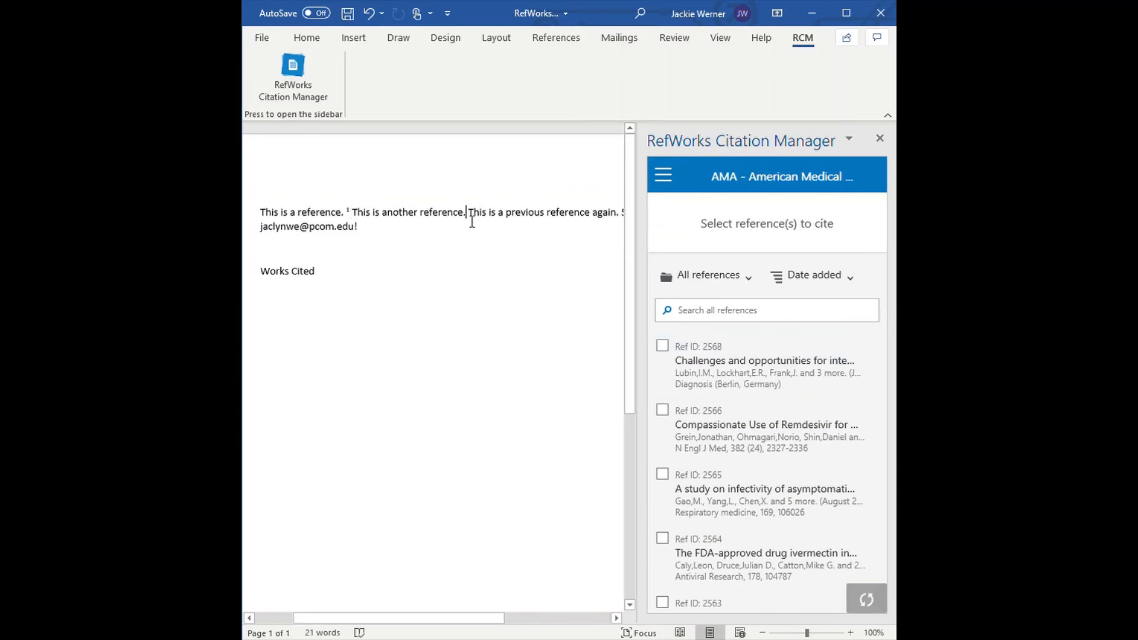
{"action": "left_click", "coordinate": [744, 451]}
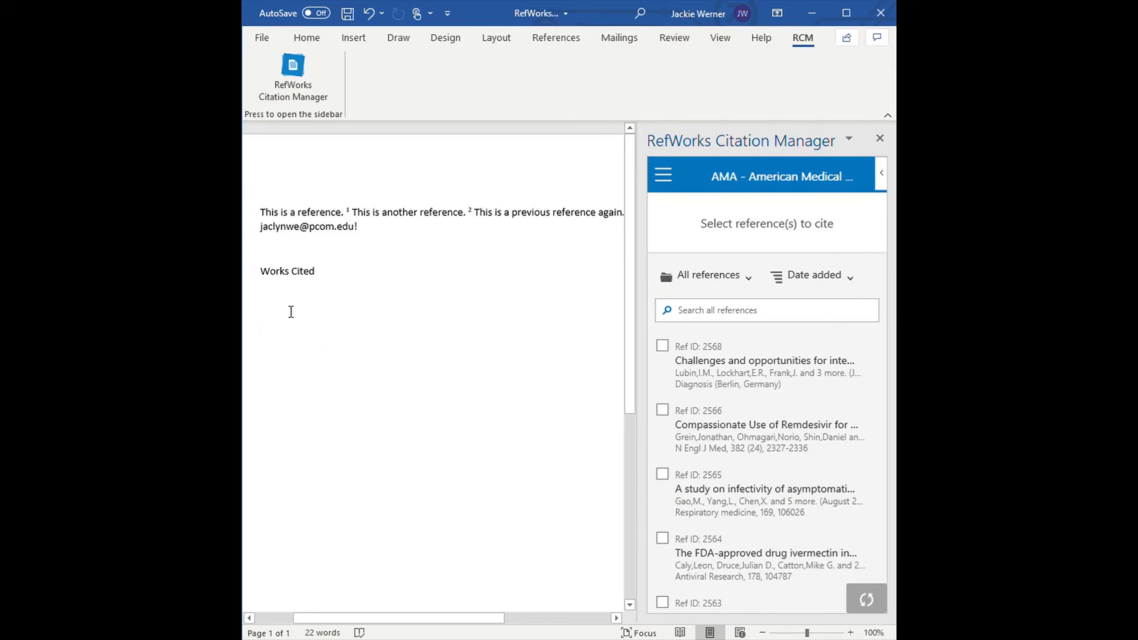
Add a new line below the Works Cited heading and turn on the automatic bibliography, returning to the reference list
{"action": "left_click", "coordinate": [344, 278]}
{"action": "key", "text": "Return"}
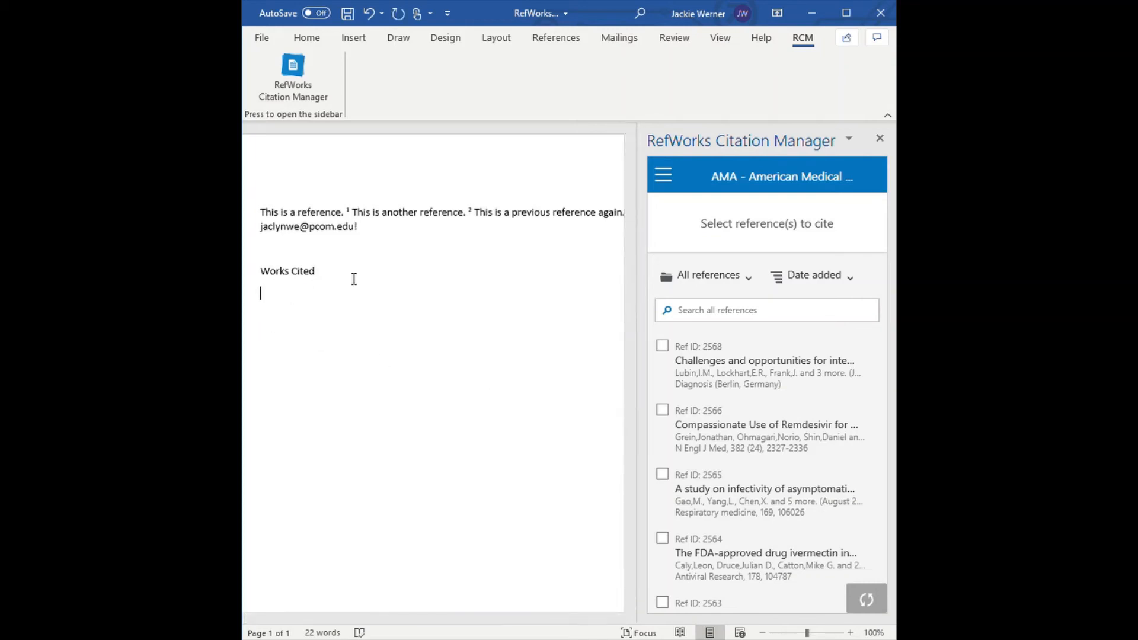
{"action": "left_click", "coordinate": [662, 177]}
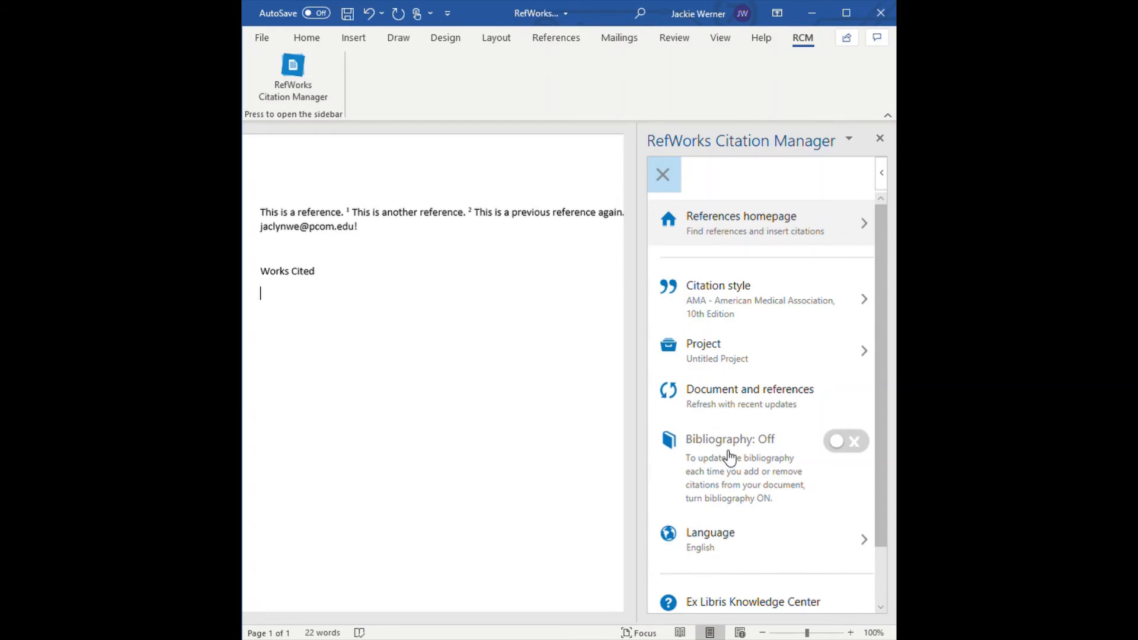
{"action": "left_click", "coordinate": [730, 456]}
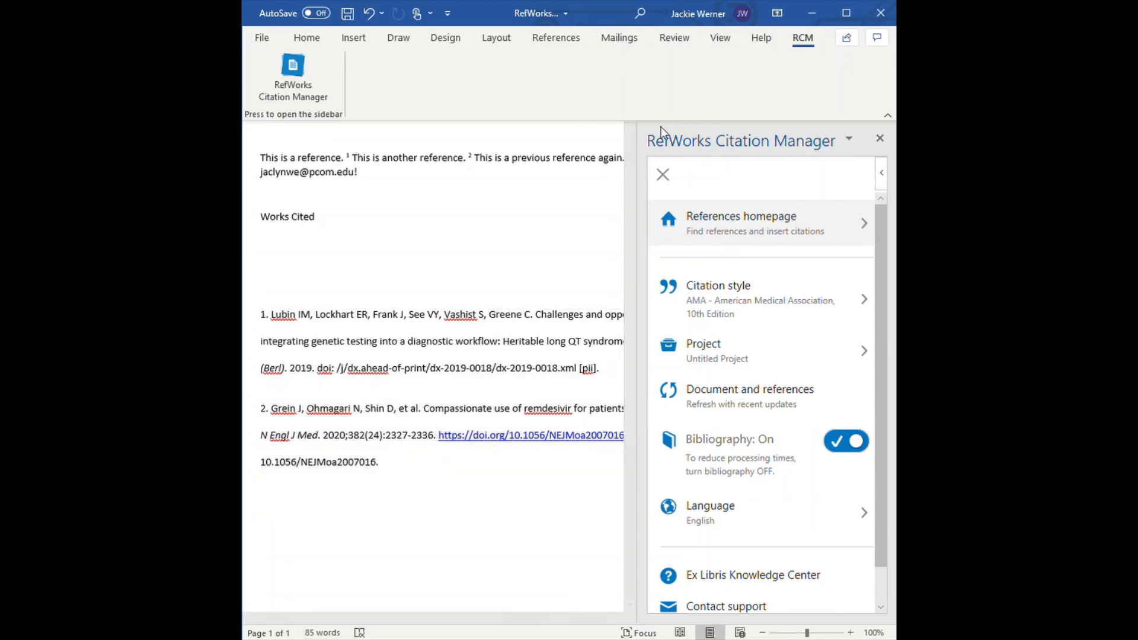
{"action": "left_click", "coordinate": [662, 174]}
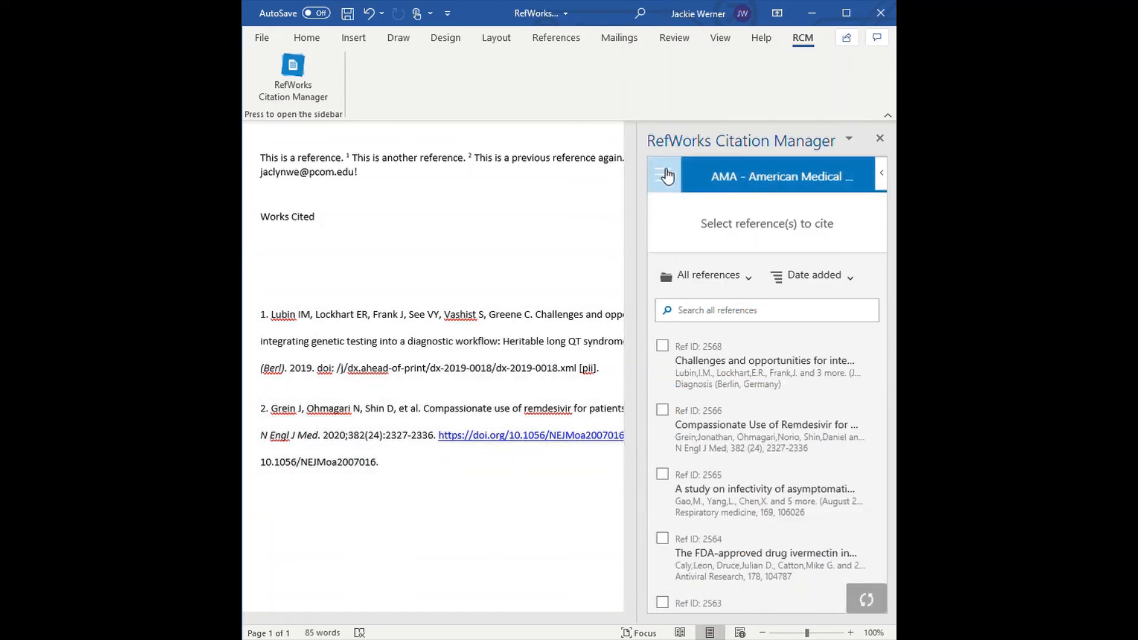
Cite Ref ID 2568 again after the sentence "This is a previous reference again."
{"action": "scroll", "coordinate": [498, 255], "scroll_direction": "up", "scroll_amount": 1}
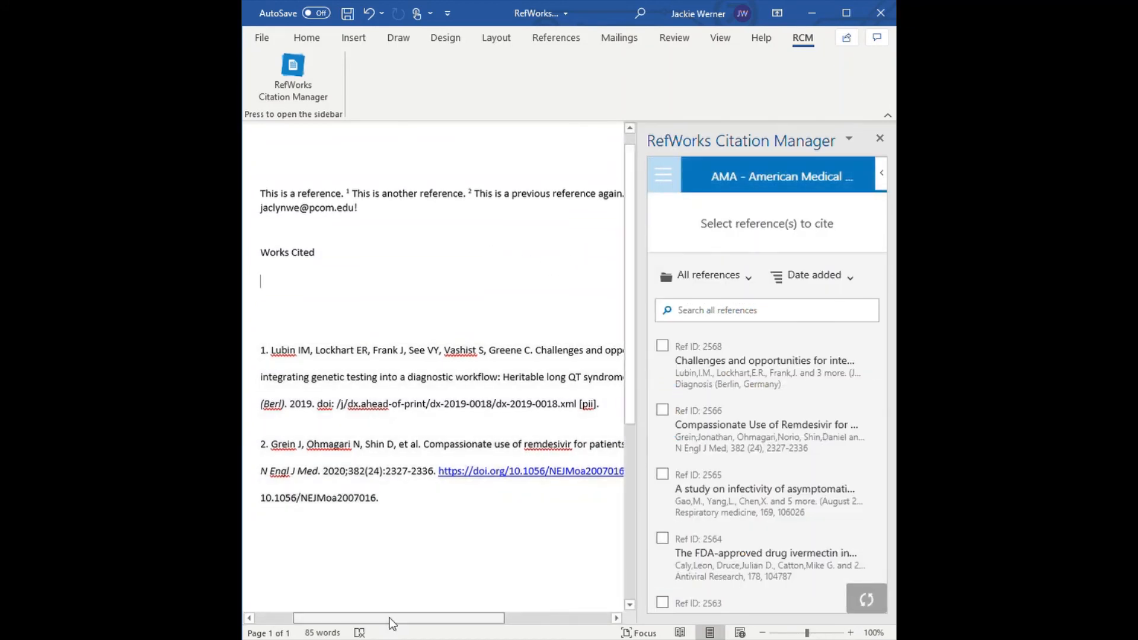
{"action": "left_click_drag", "start_coordinate": [388, 620], "coordinate": [450, 631]}
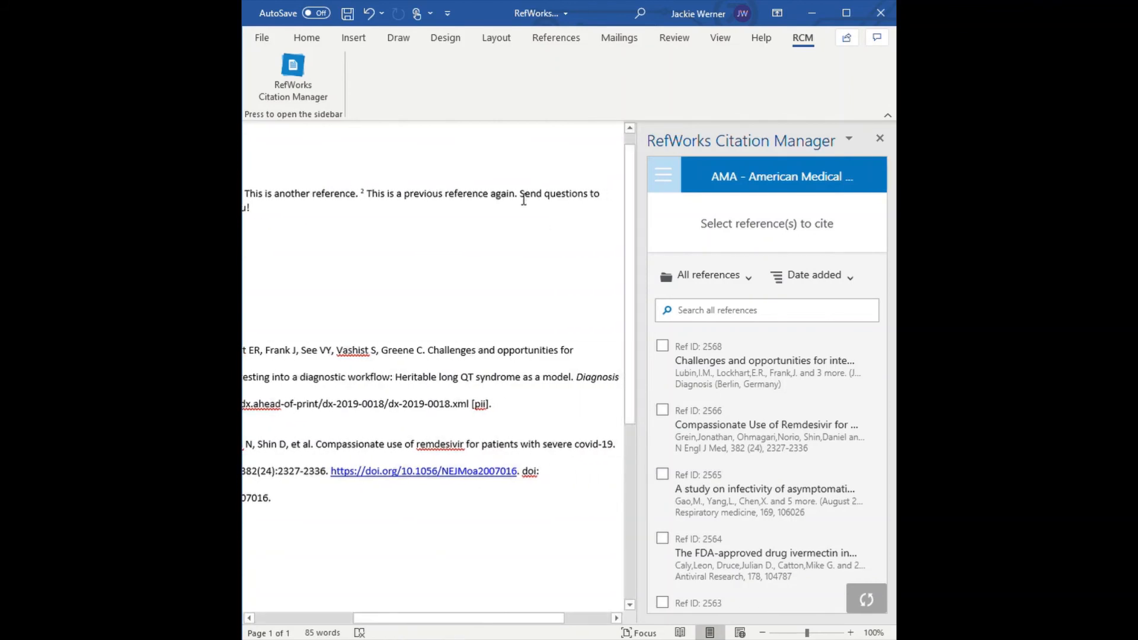
{"action": "left_click", "coordinate": [523, 200]}
{"action": "mouse_move", "coordinate": [674, 349]}
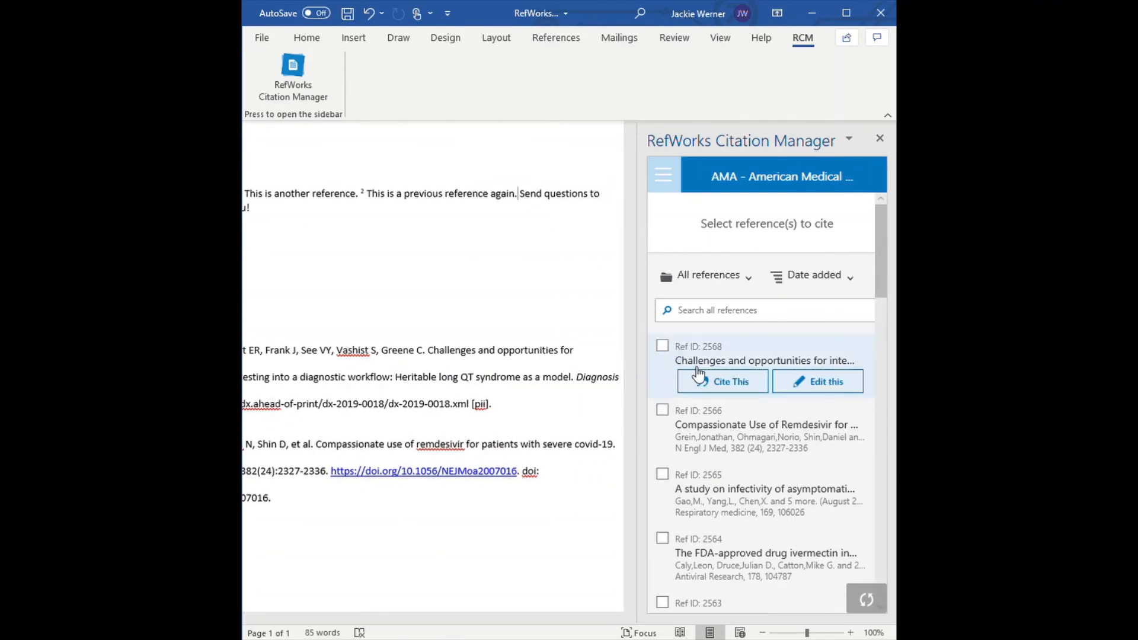
{"action": "left_click", "coordinate": [698, 377]}
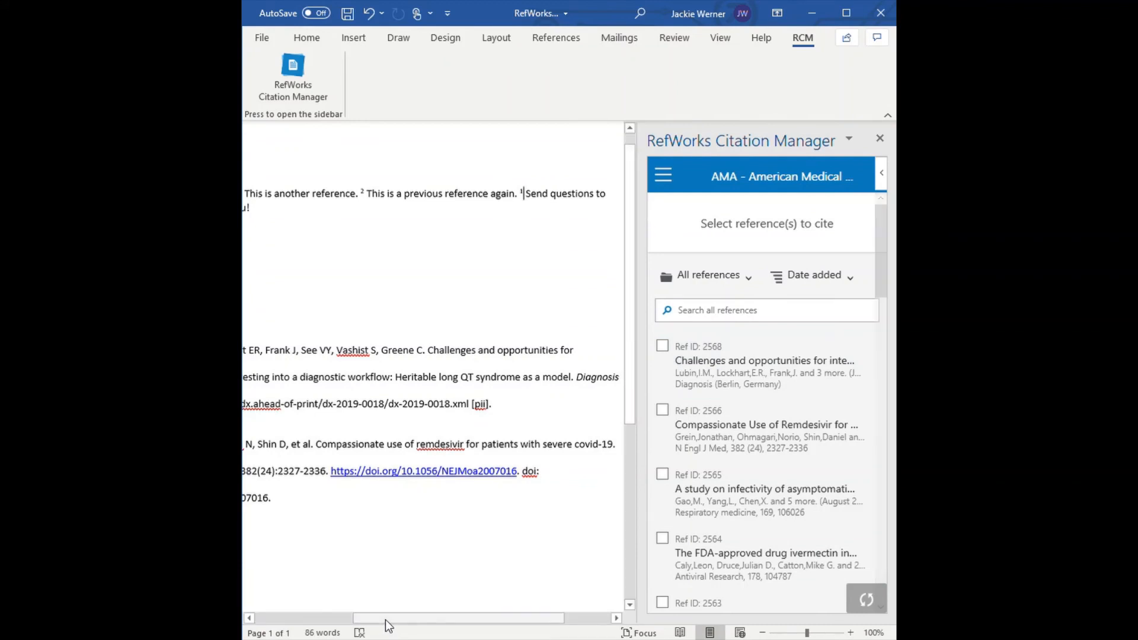
Insert "This is my first sentence." at the start of the paragraph and cite Ref ID 2565 after it
{"action": "left_click_drag", "start_coordinate": [386, 622], "coordinate": [325, 617]}
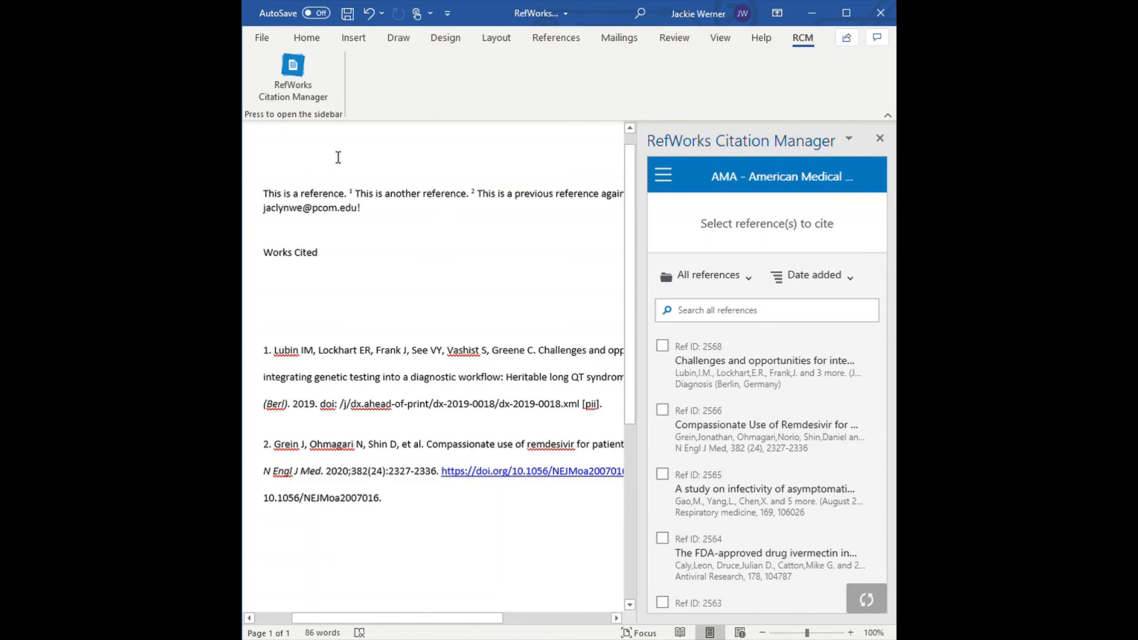
{"action": "type", "text": "This is my fir"}
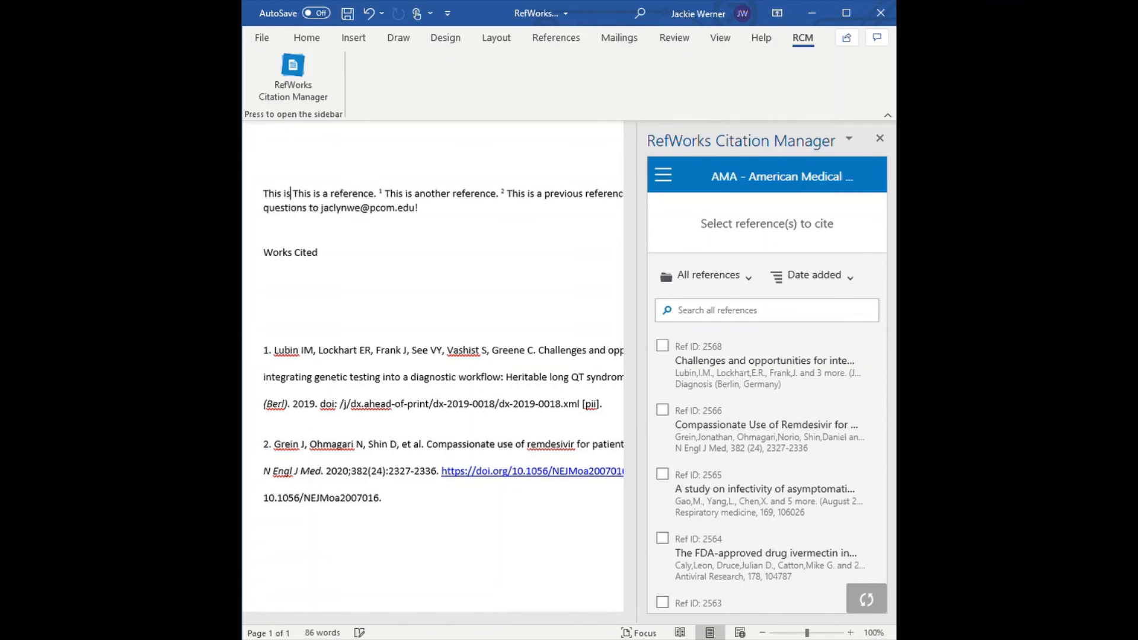
{"action": "type", "text": "st sentence."}
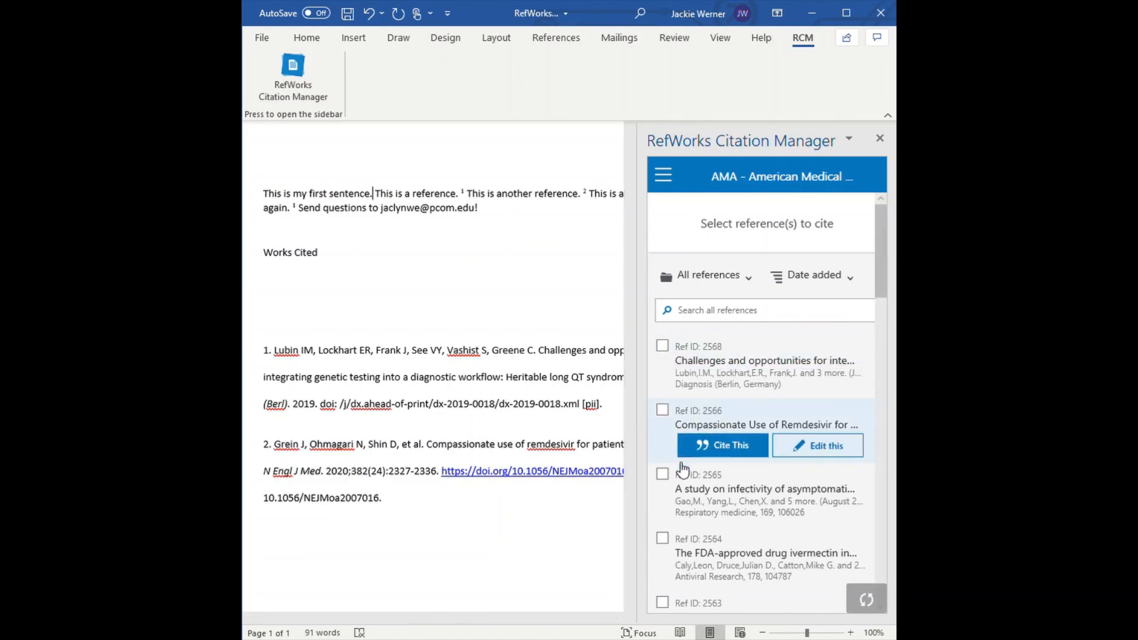
{"action": "mouse_move", "coordinate": [680, 492]}
{"action": "left_click", "coordinate": [715, 508]}
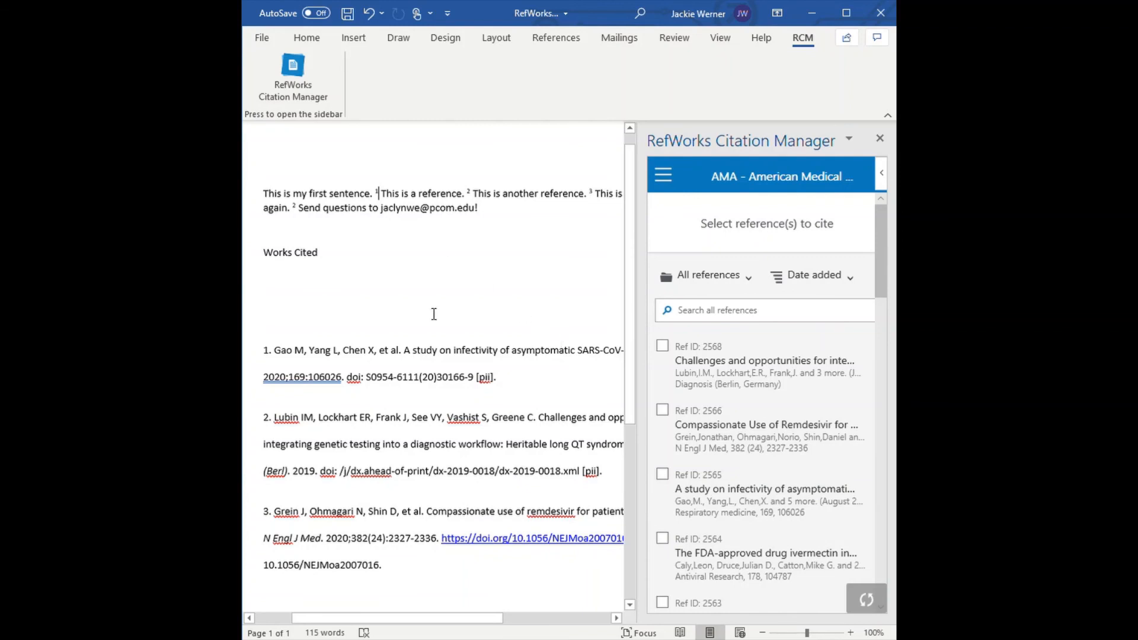
Refresh the document and references with recent updates, and place the cursor in the bibliography's first entry
{"action": "mouse_move", "coordinate": [401, 619]}
{"action": "left_mouse_down"}
{"action": "mouse_move", "coordinate": [510, 623]}
{"action": "mouse_move", "coordinate": [412, 630]}
{"action": "left_mouse_up"}
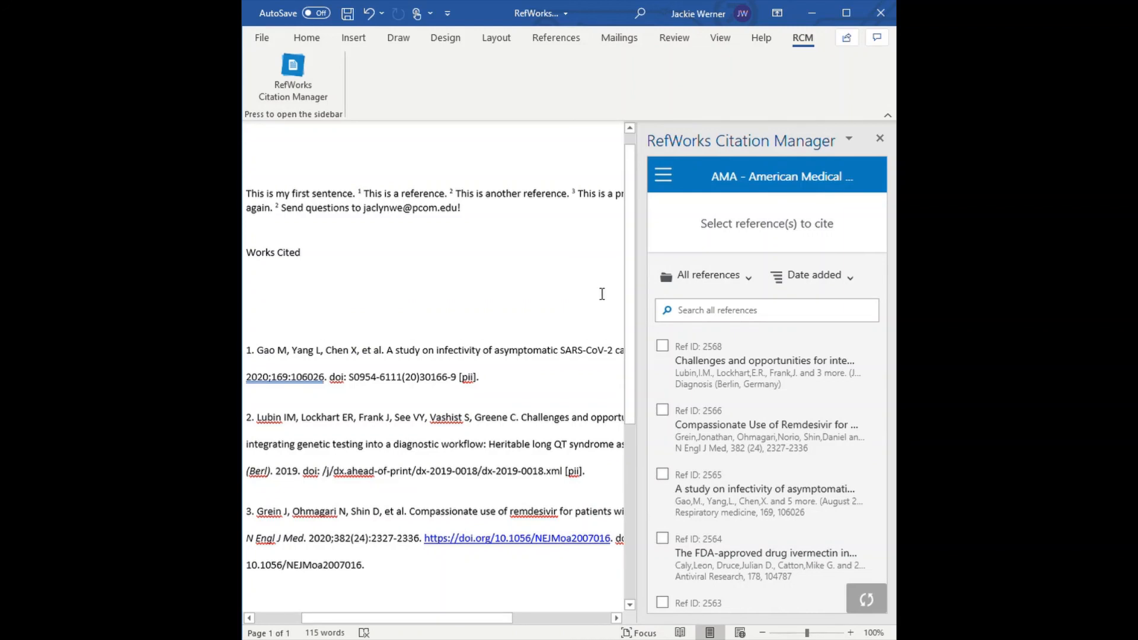
{"action": "left_click", "coordinate": [671, 185]}
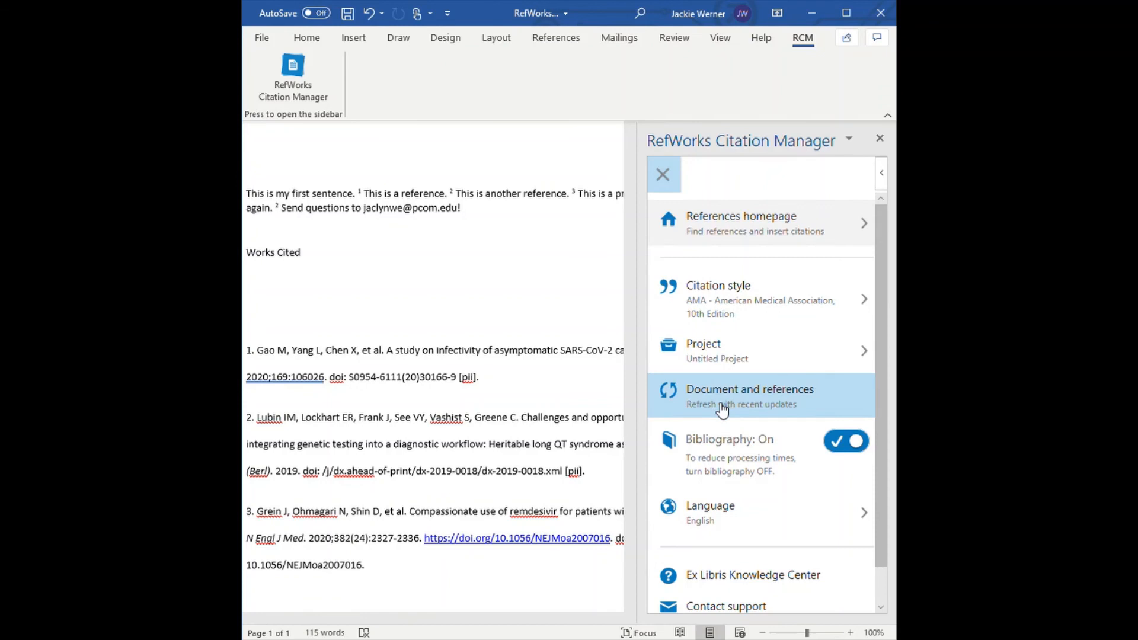
{"action": "left_click", "coordinate": [719, 404]}
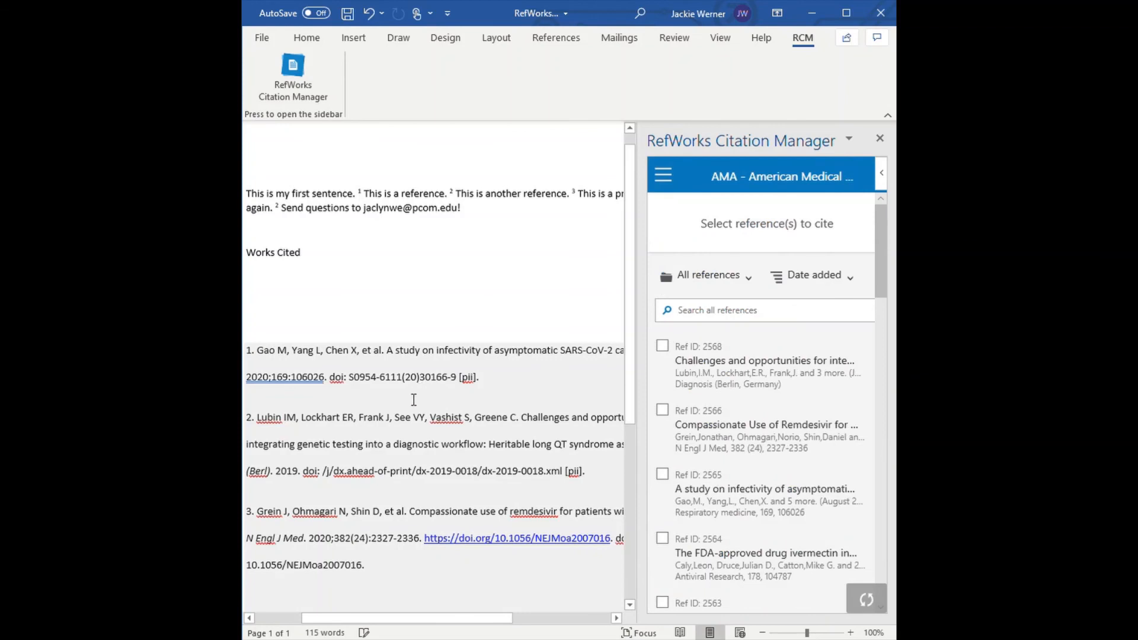
{"action": "left_click", "coordinate": [411, 378]}
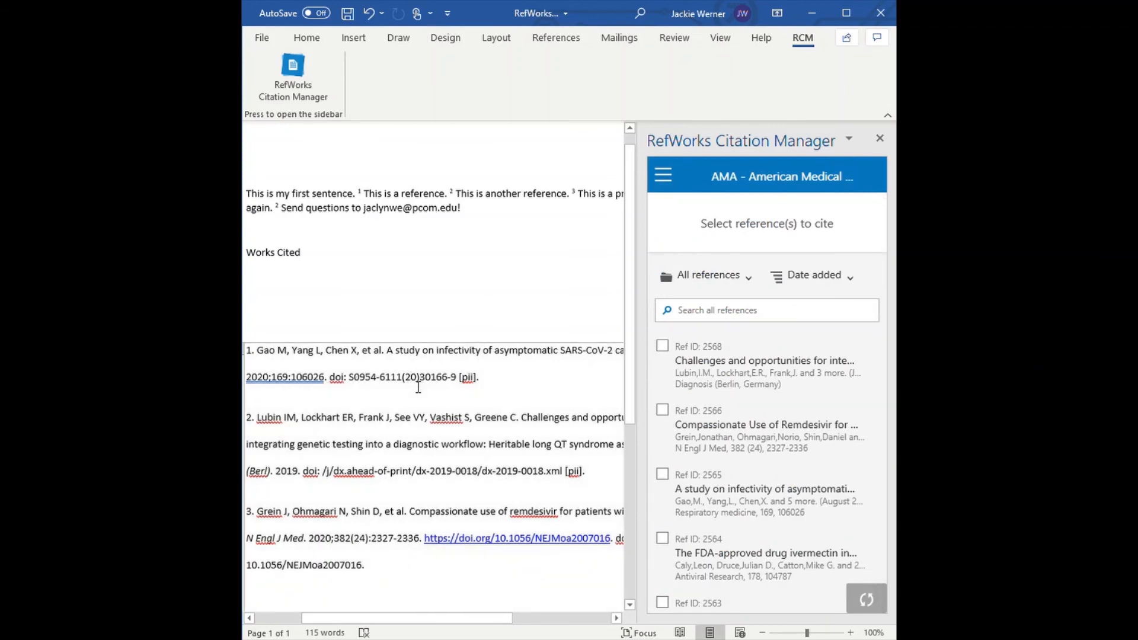